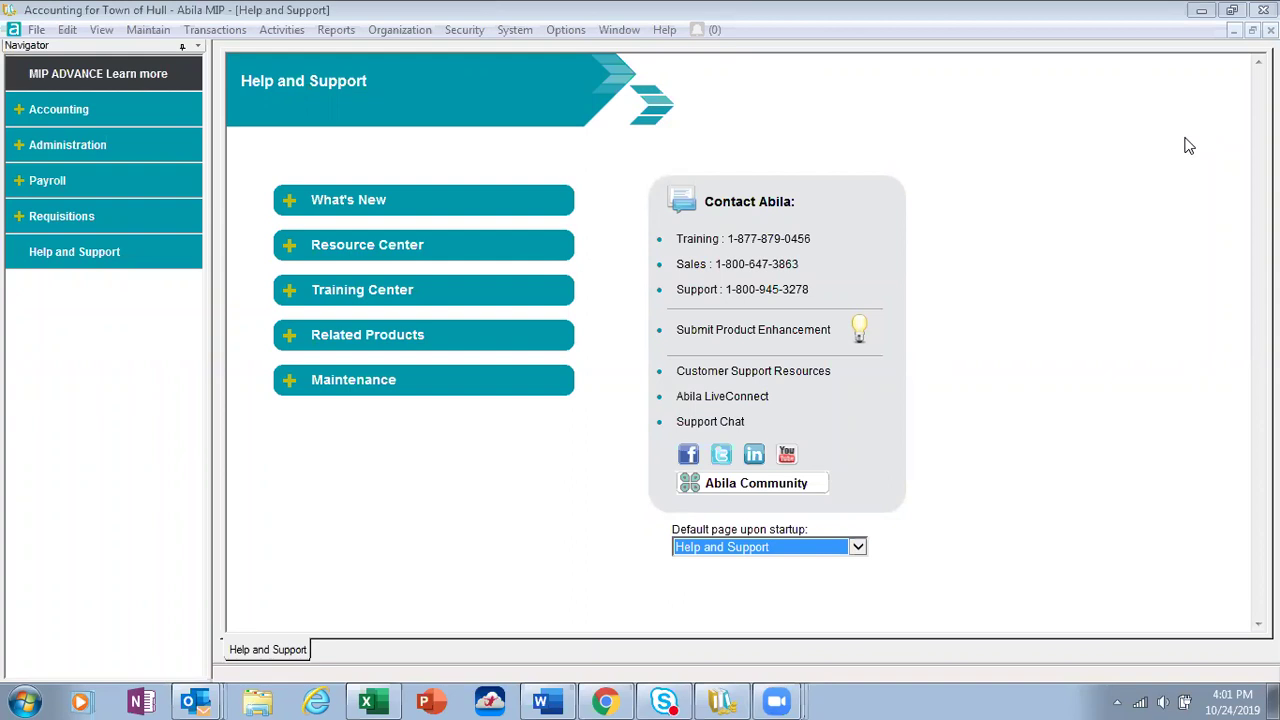
Step: Open the Accounts Payable Vendor Activity report and load the saved APIF Report
left_click(336, 30)
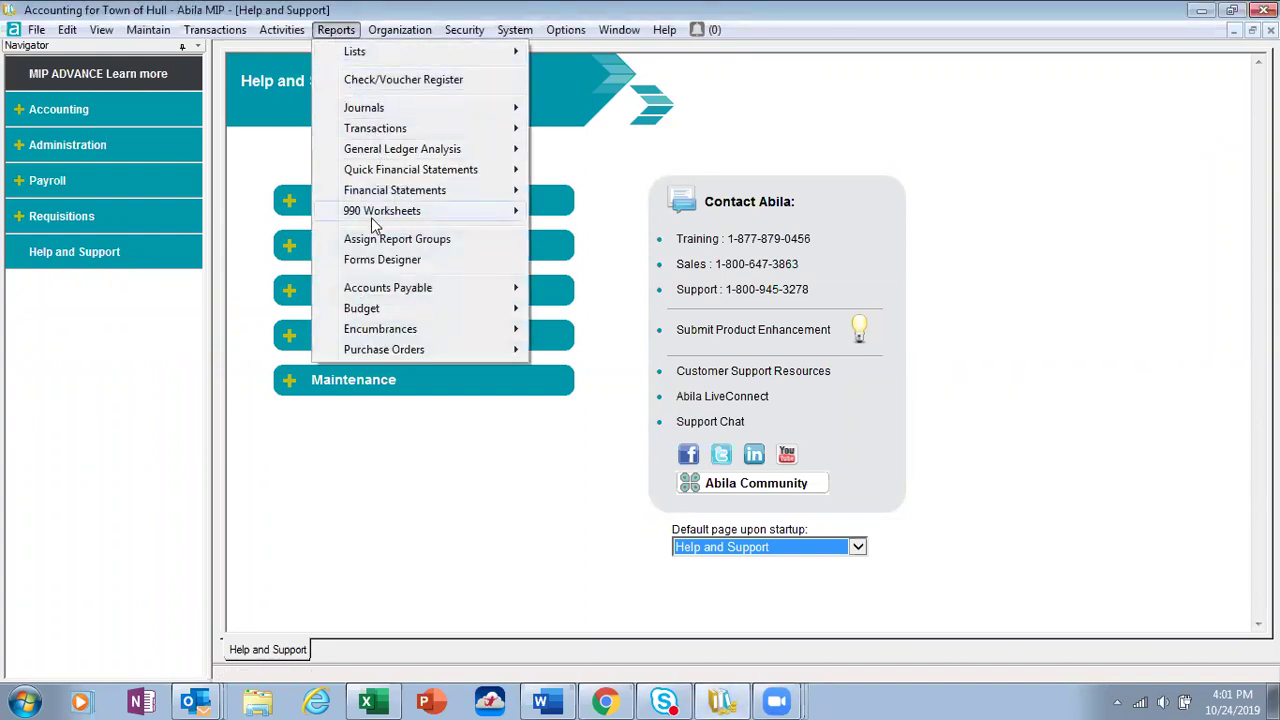
mouse_move(390, 291)
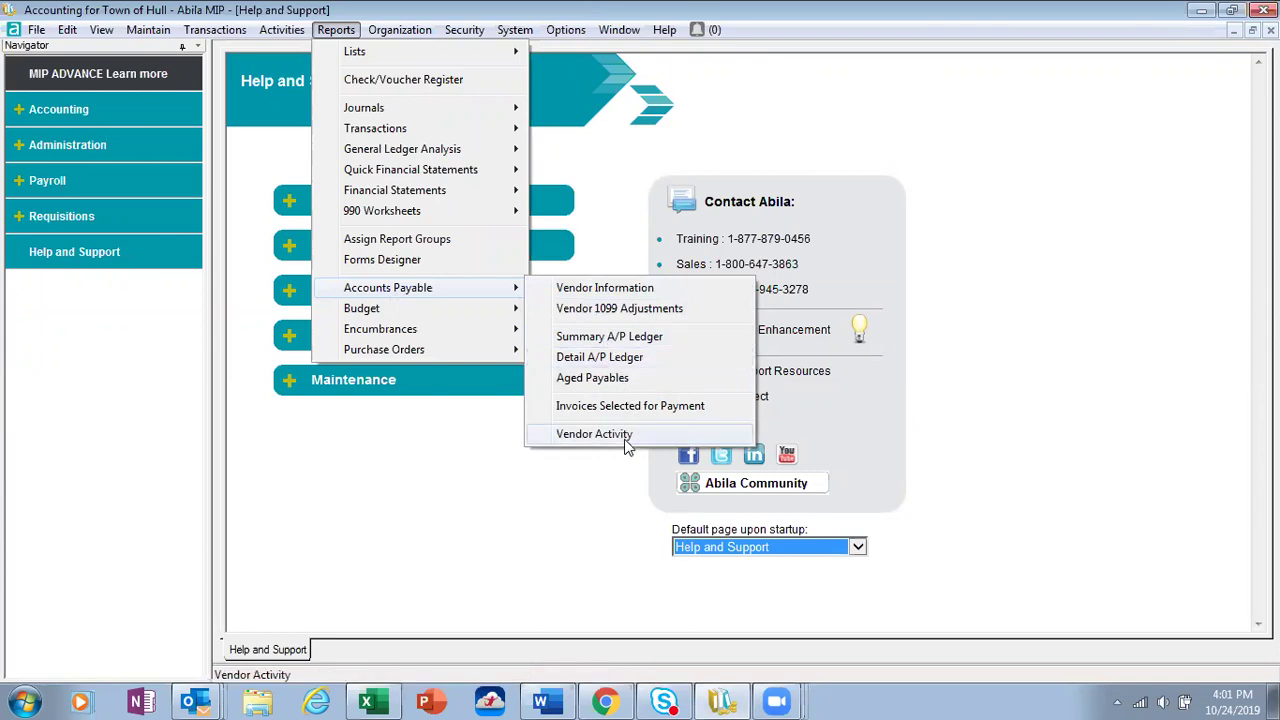
left_click(594, 434)
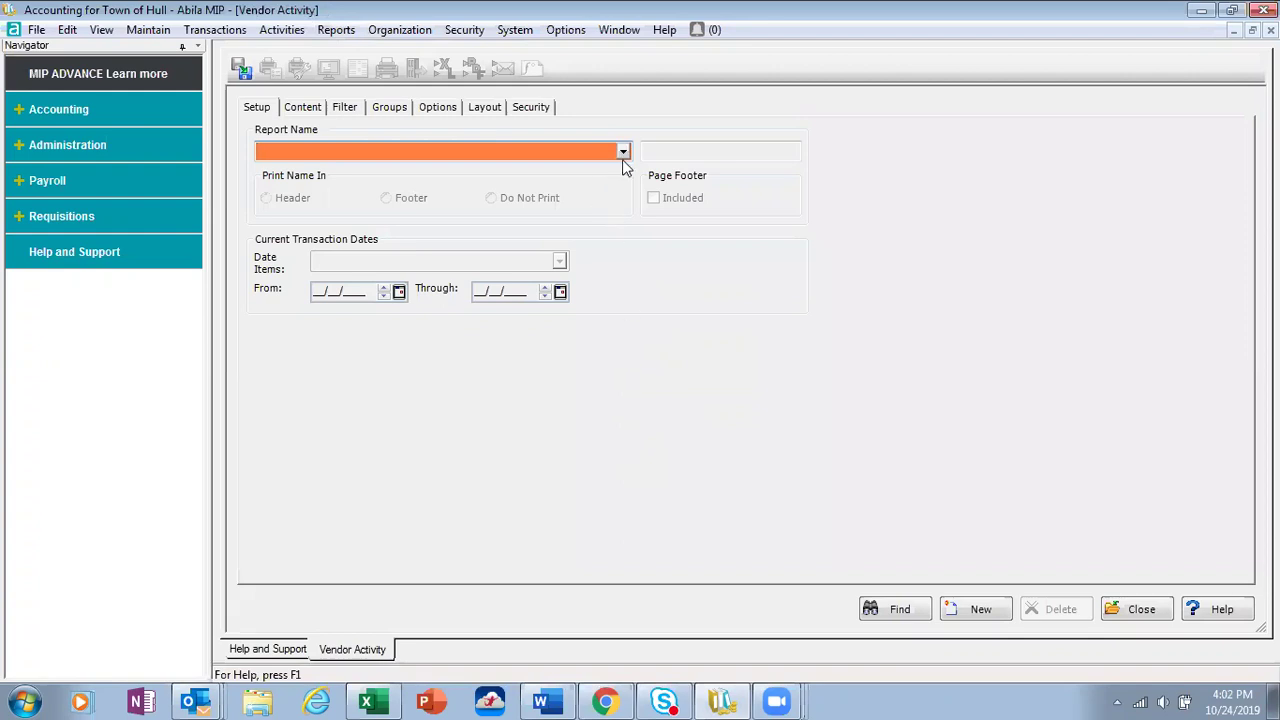
left_click(623, 152)
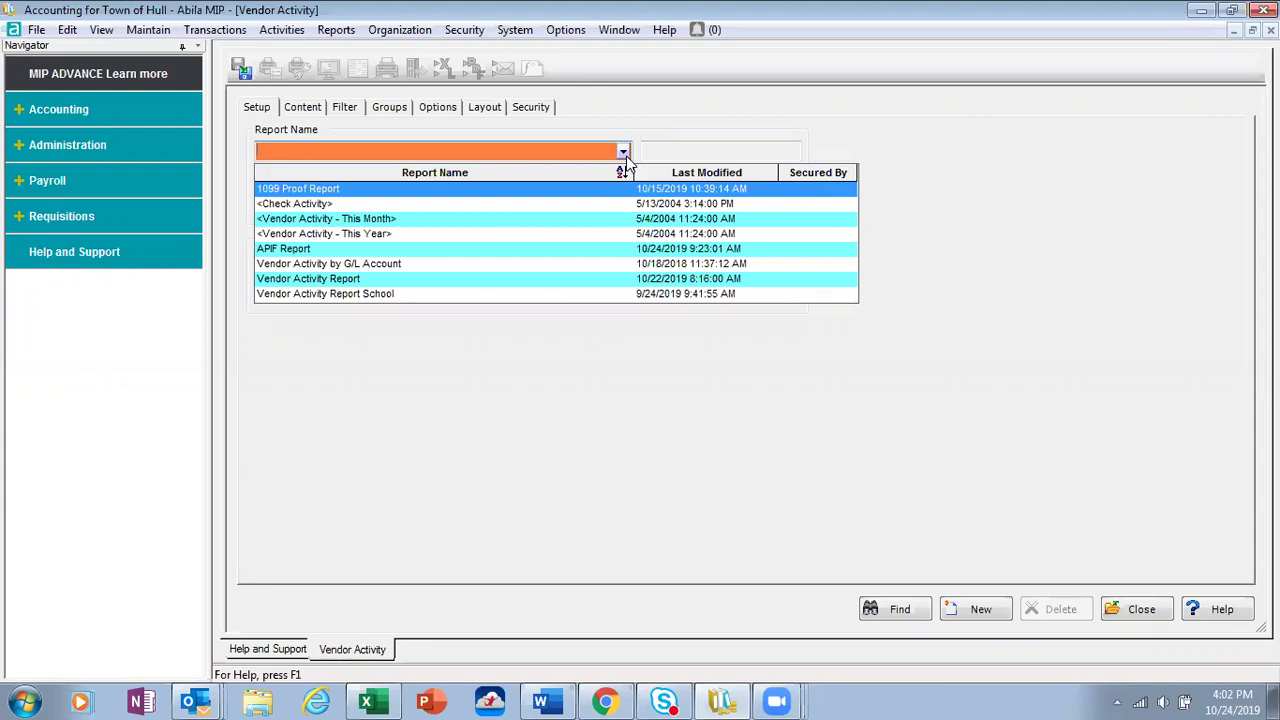
left_click(316, 250)
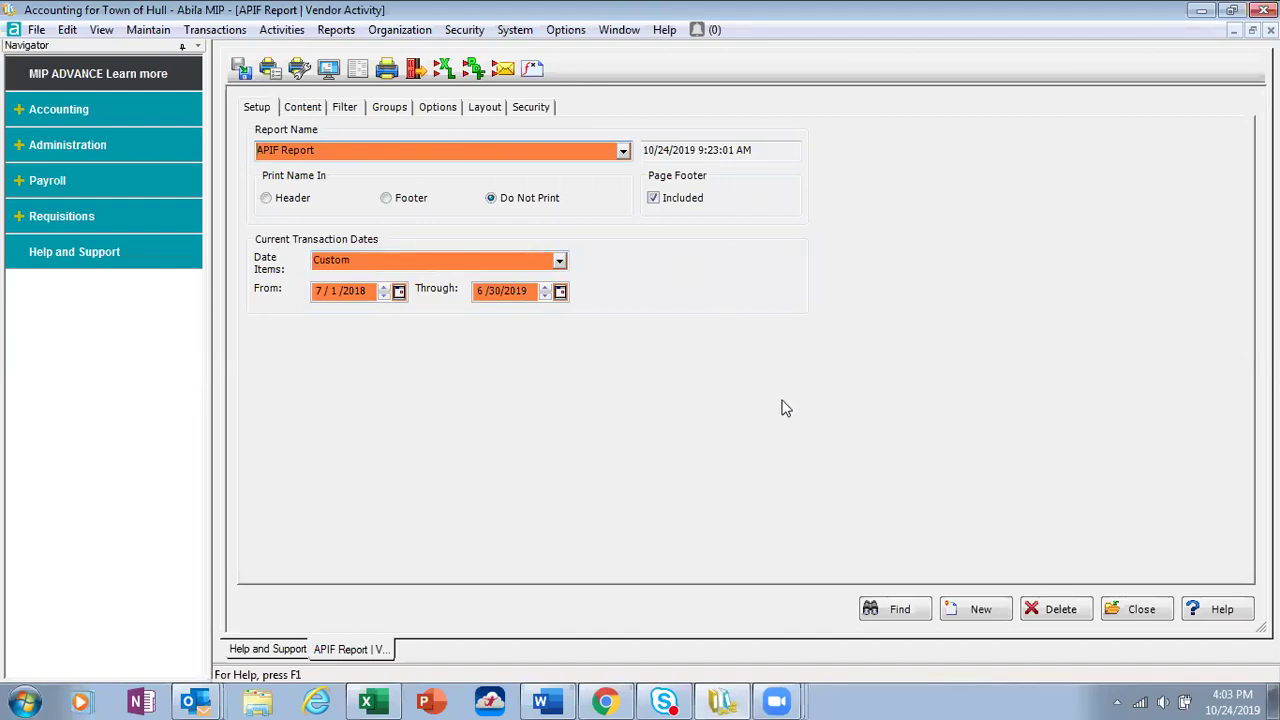
Step: Copy the <Vendor Activity - This Year> report to a new report named with a person's first name
left_click(241, 70)
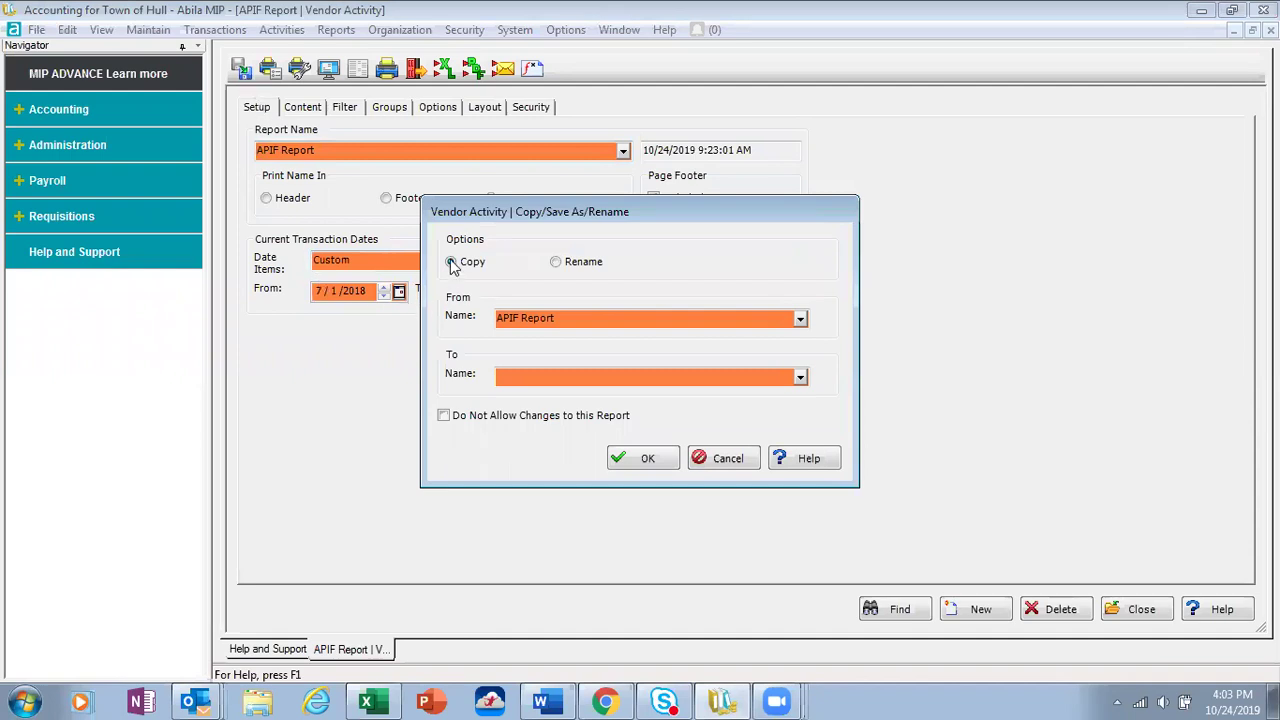
left_click(800, 318)
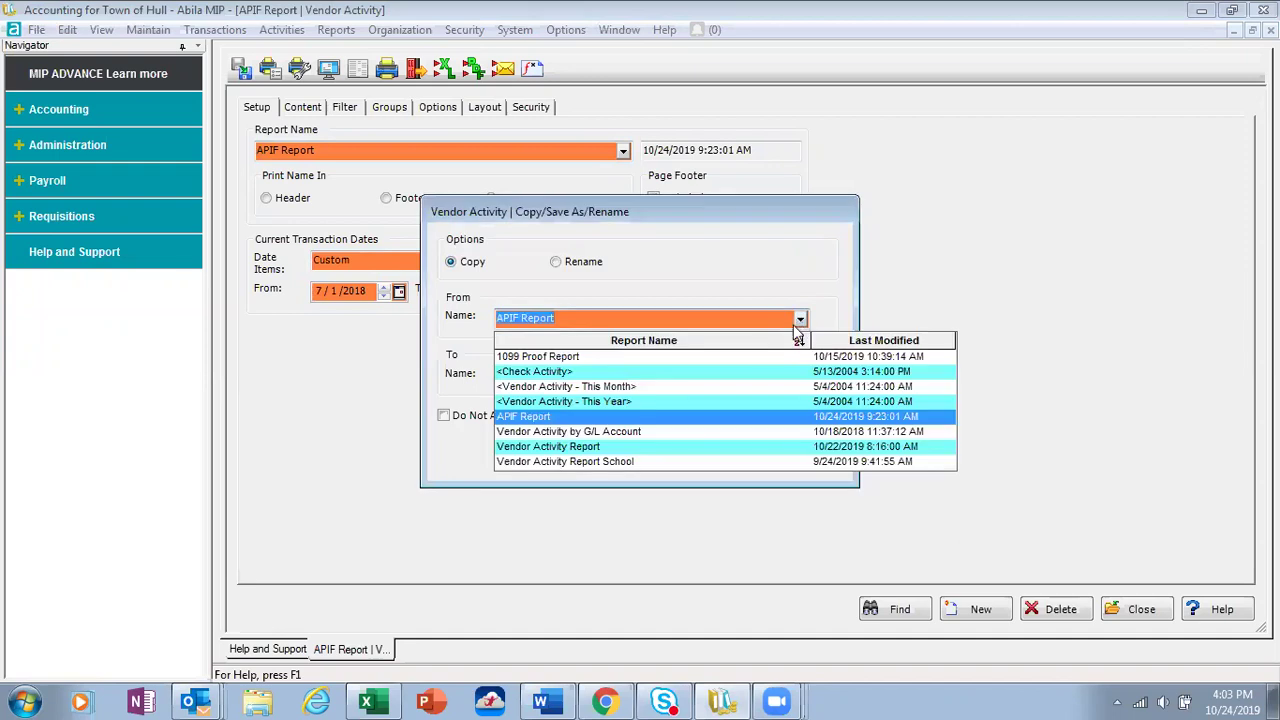
left_click(695, 402)
left_click(529, 376)
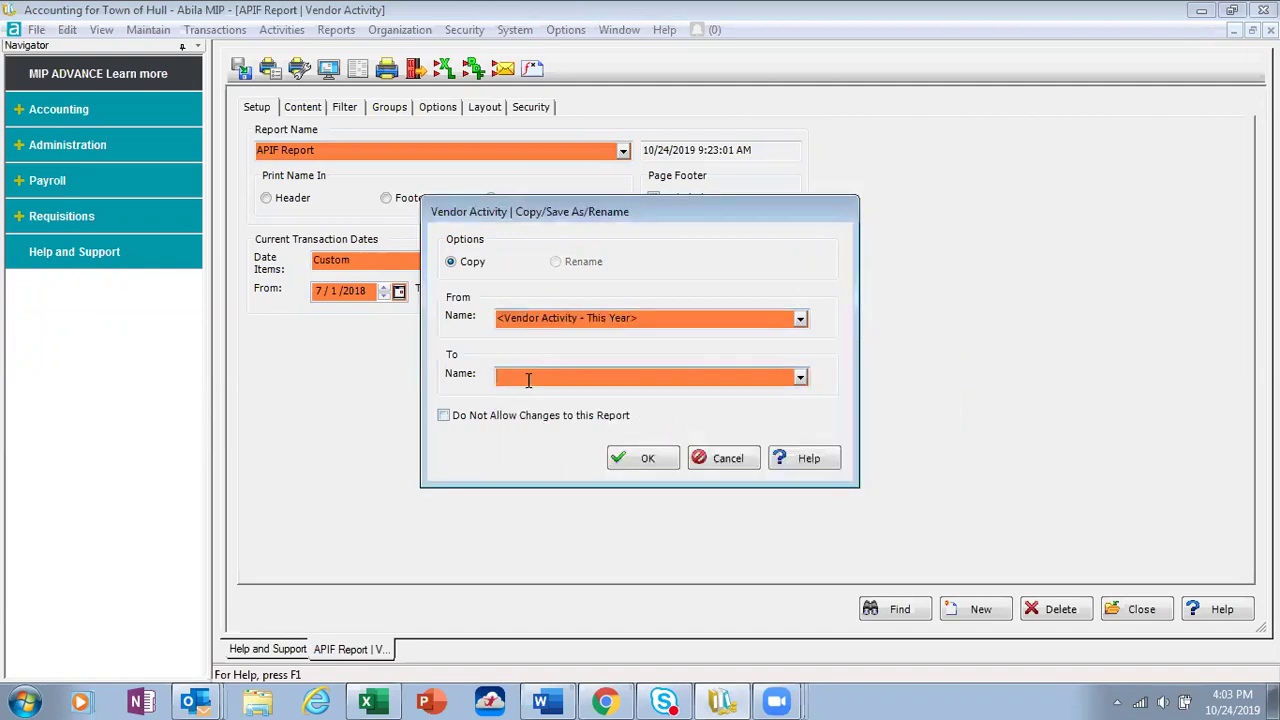
type("Kathy")
left_click(640, 458)
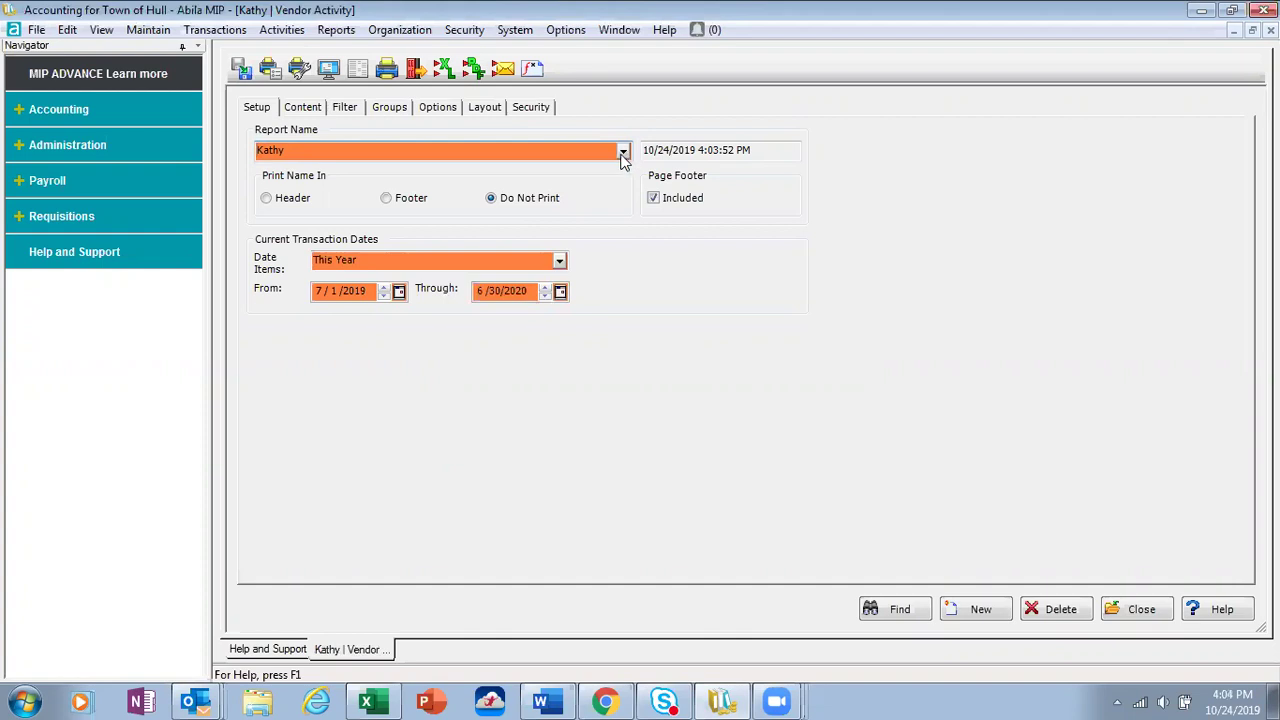
Step: Load the APIF Report again and show its content settings
left_click(622, 152)
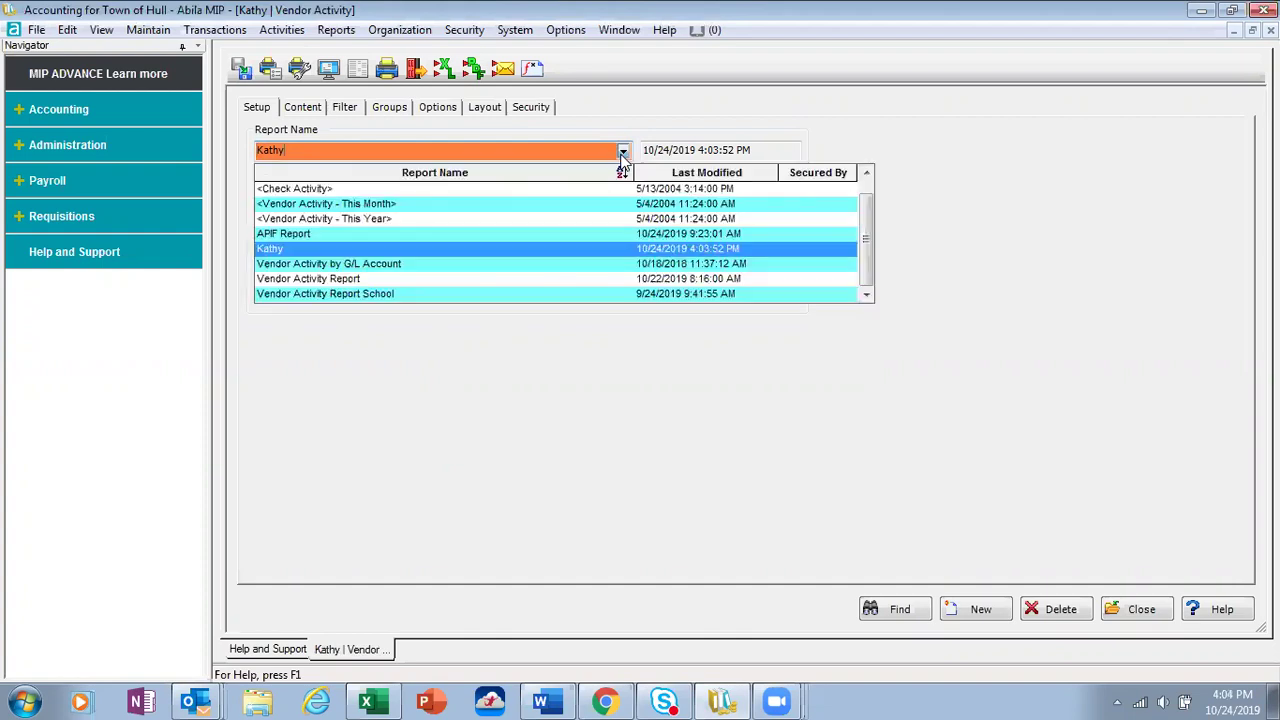
left_click(470, 236)
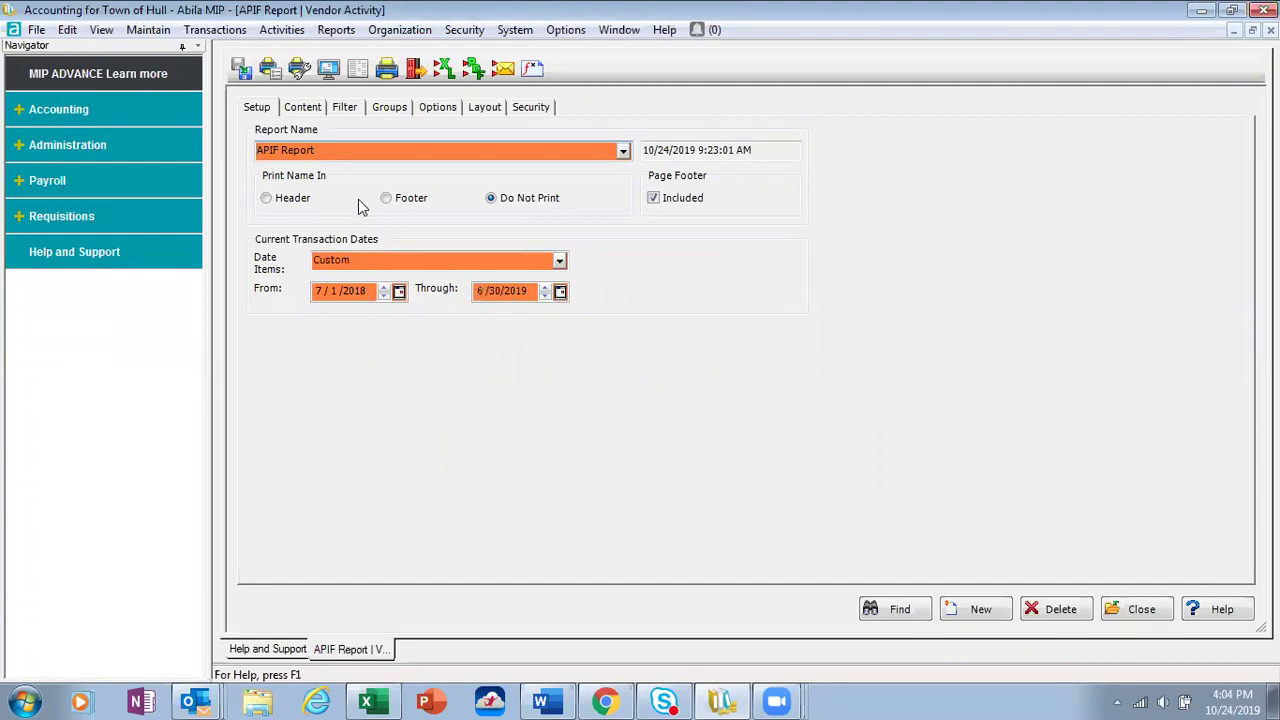
left_click(302, 107)
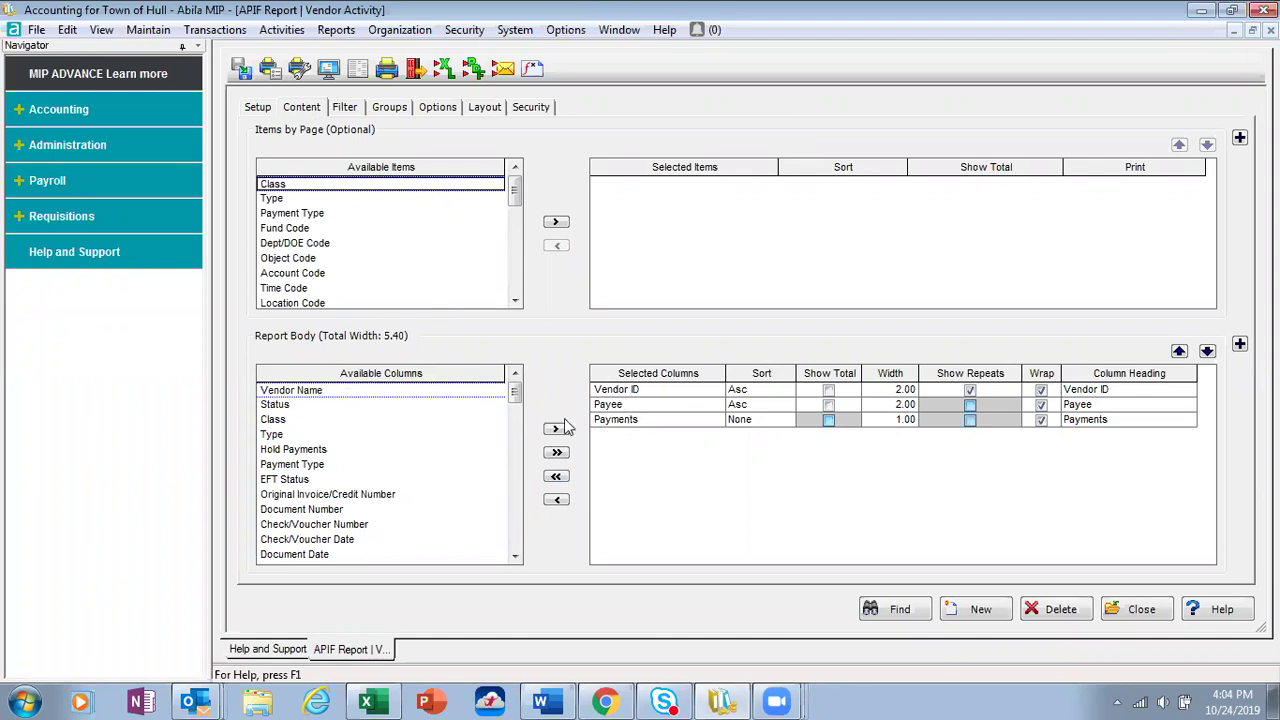
Step: Add the Hold Payments column to the report body, and remove it from the selected columns again
left_click(300, 450)
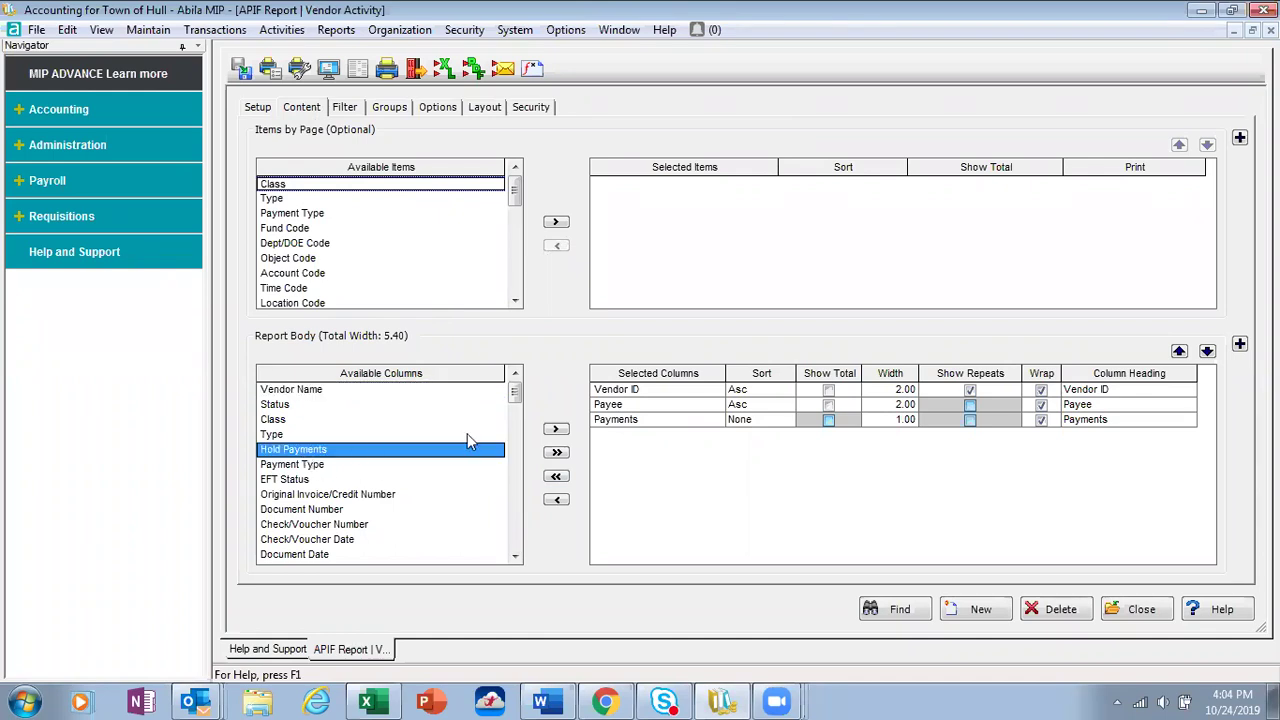
left_click(553, 429)
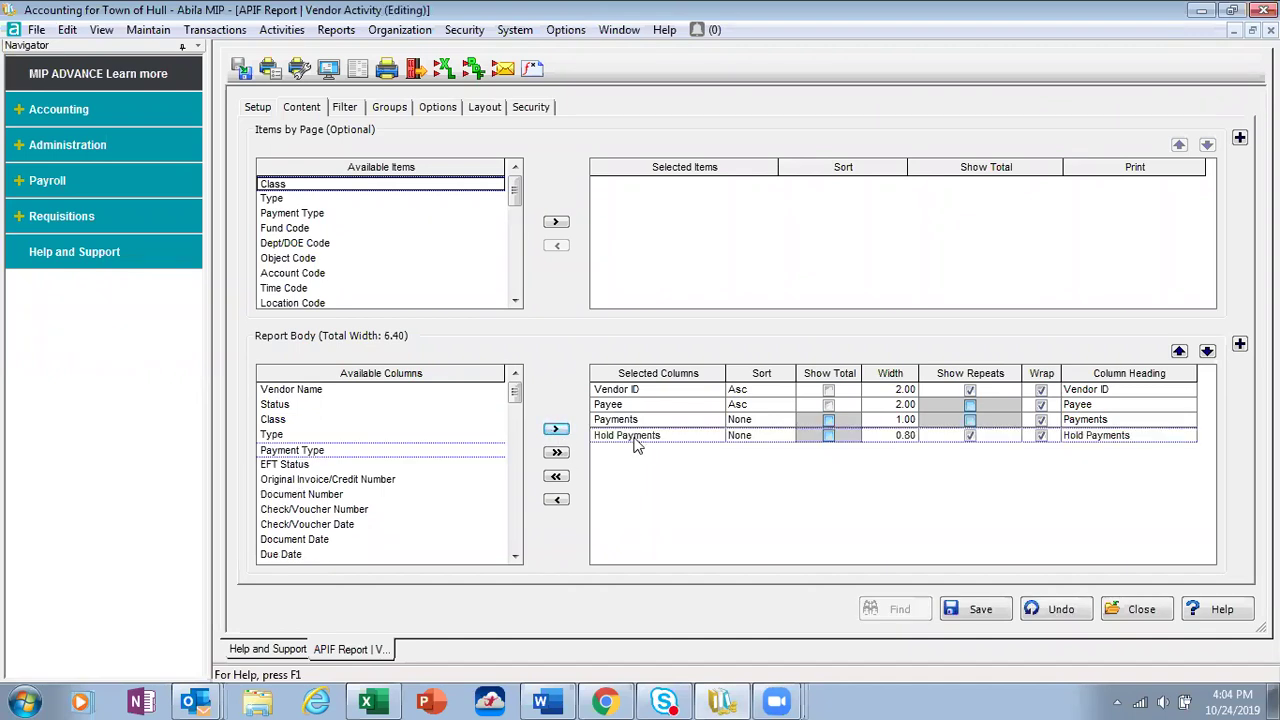
left_click(633, 437)
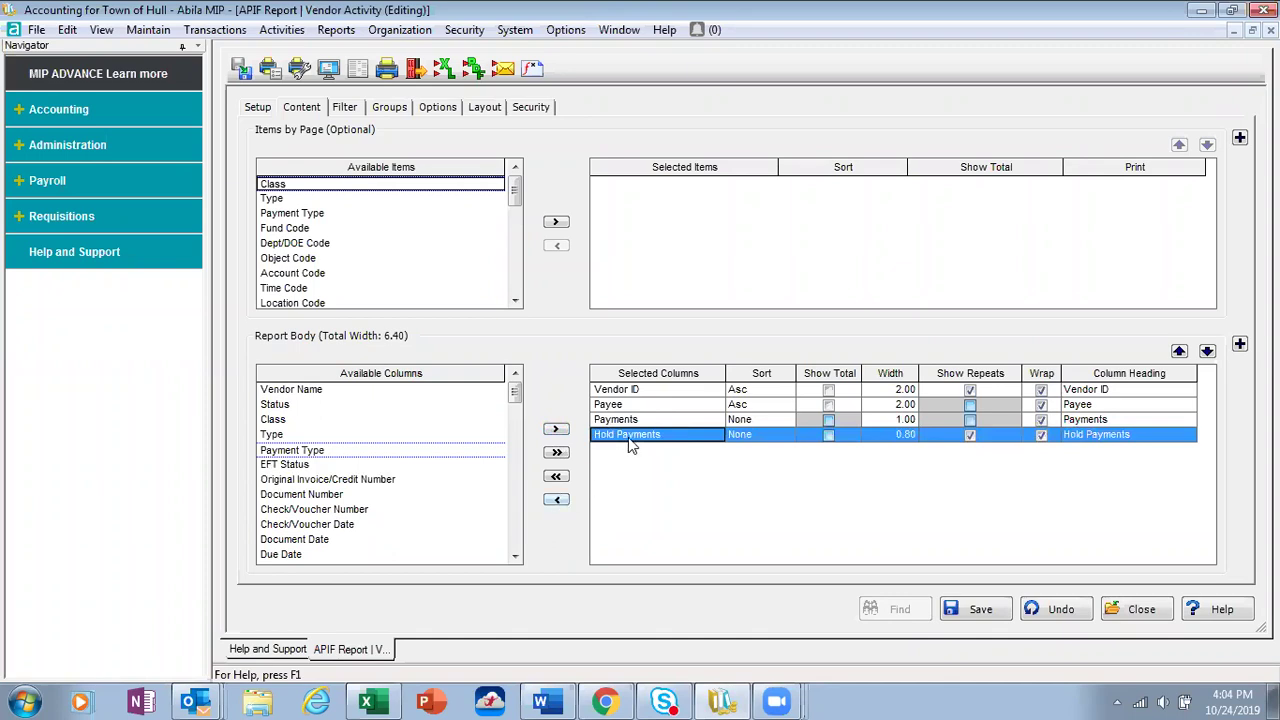
left_click(557, 501)
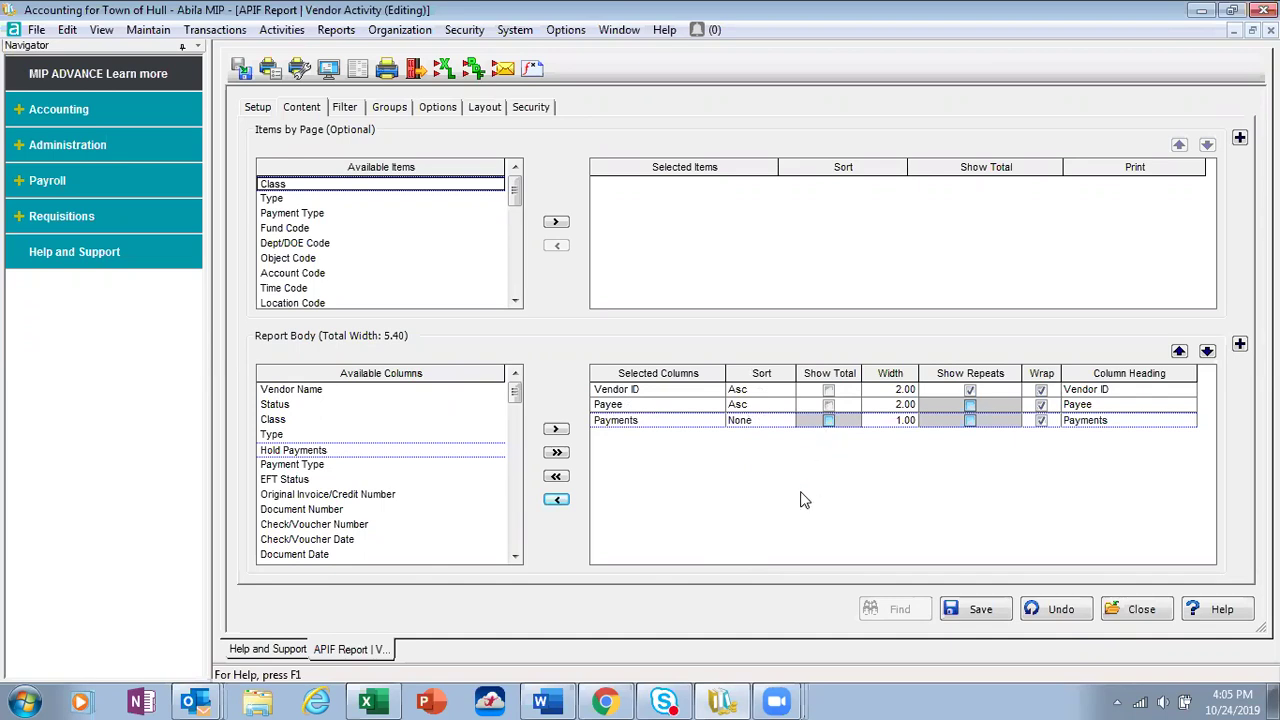
Step: Check the Summarize Amounts option, and switch Show Total for the Vendor ID column on and off again
left_click(440, 110)
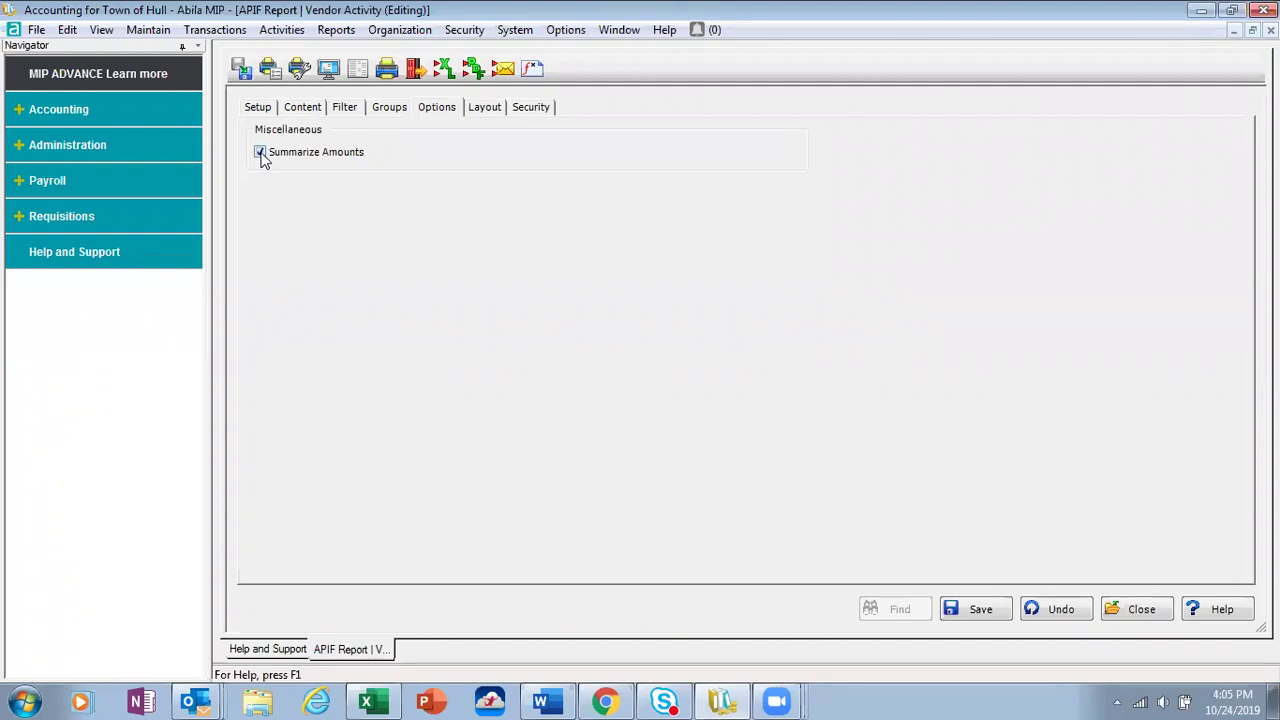
left_click(308, 113)
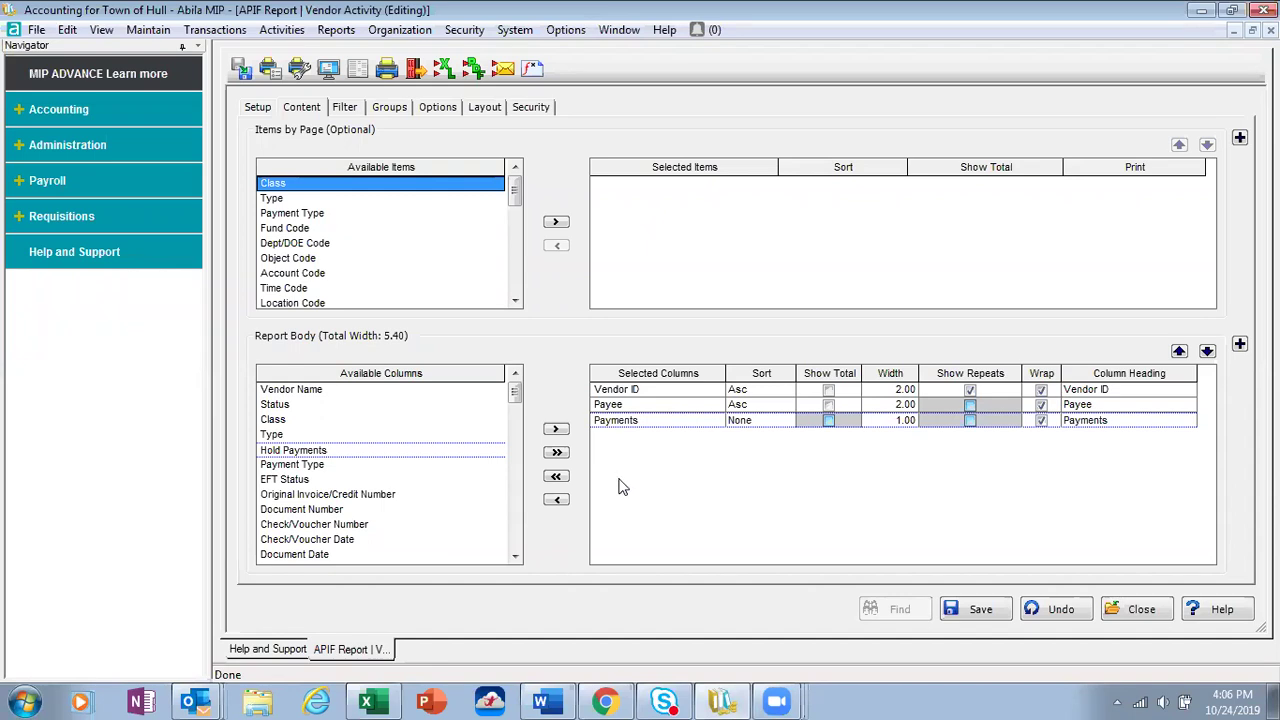
left_click(829, 390)
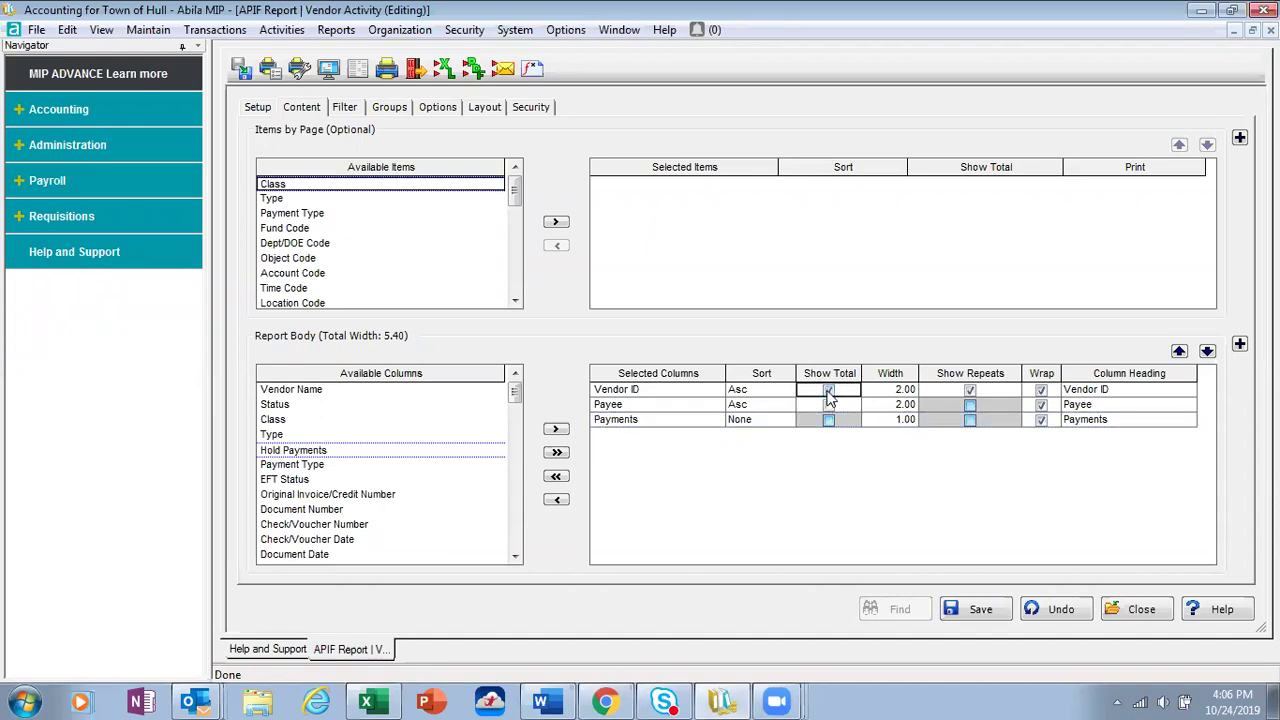
left_click(828, 390)
Step: Review the report's available and selected filters and the comparison operators offered for Total Paid
left_click(345, 107)
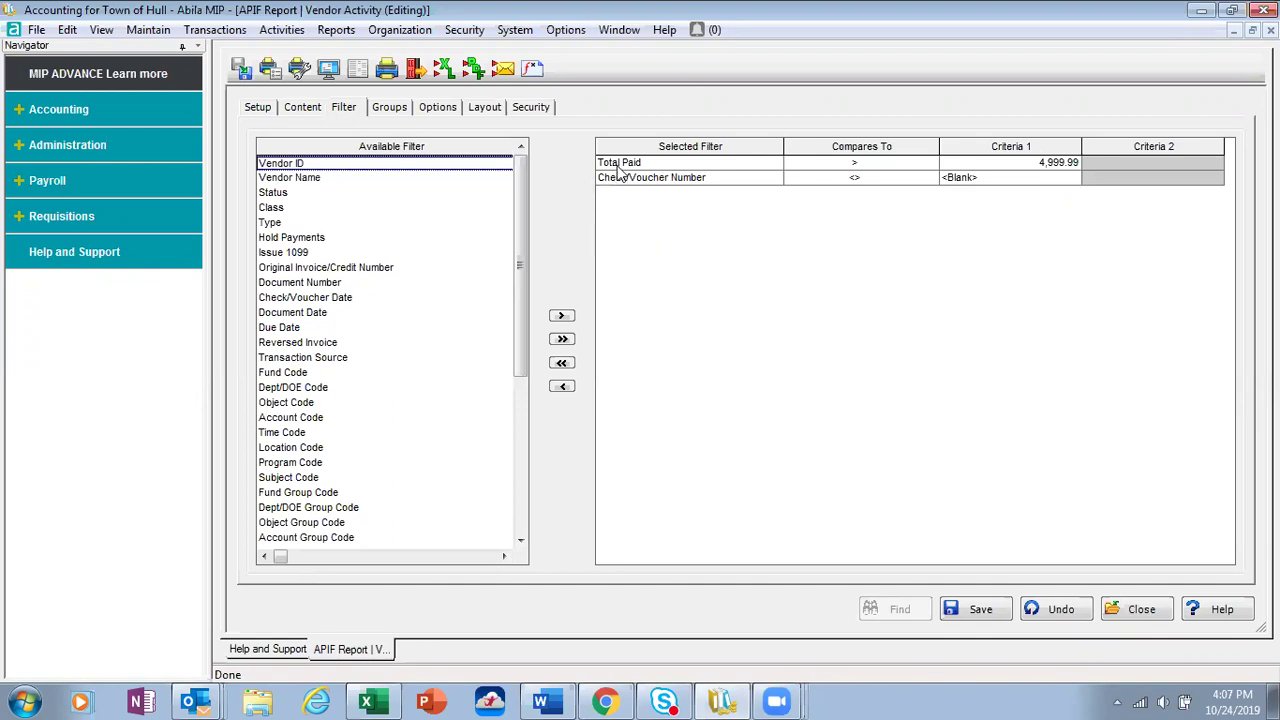
left_click_drag(523, 298, 524, 457)
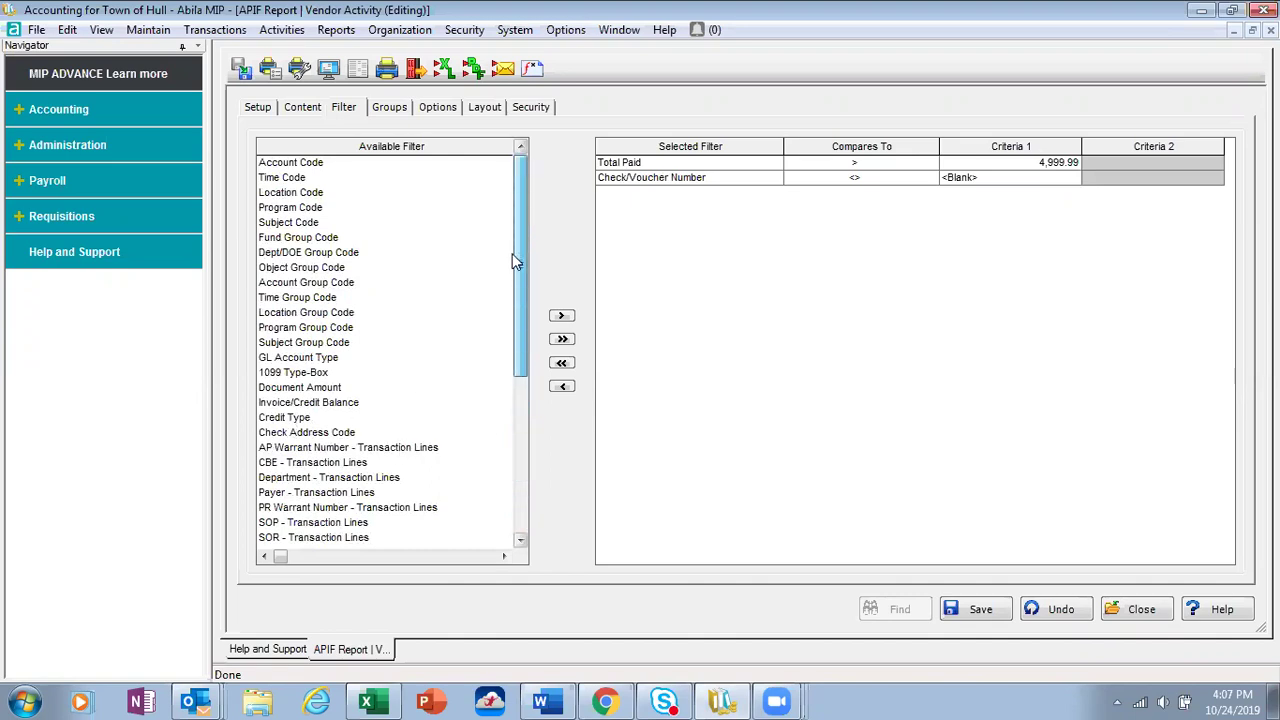
left_click_drag(523, 429, 523, 260)
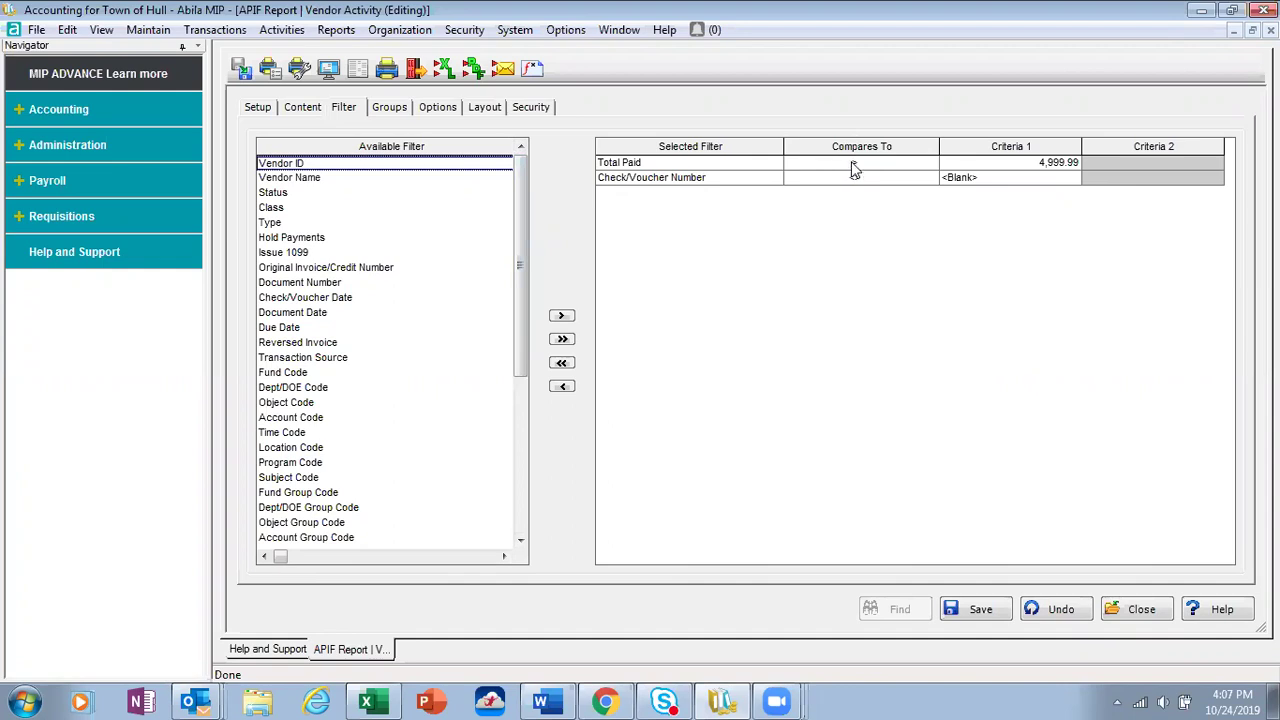
left_click(907, 163)
left_click(930, 165)
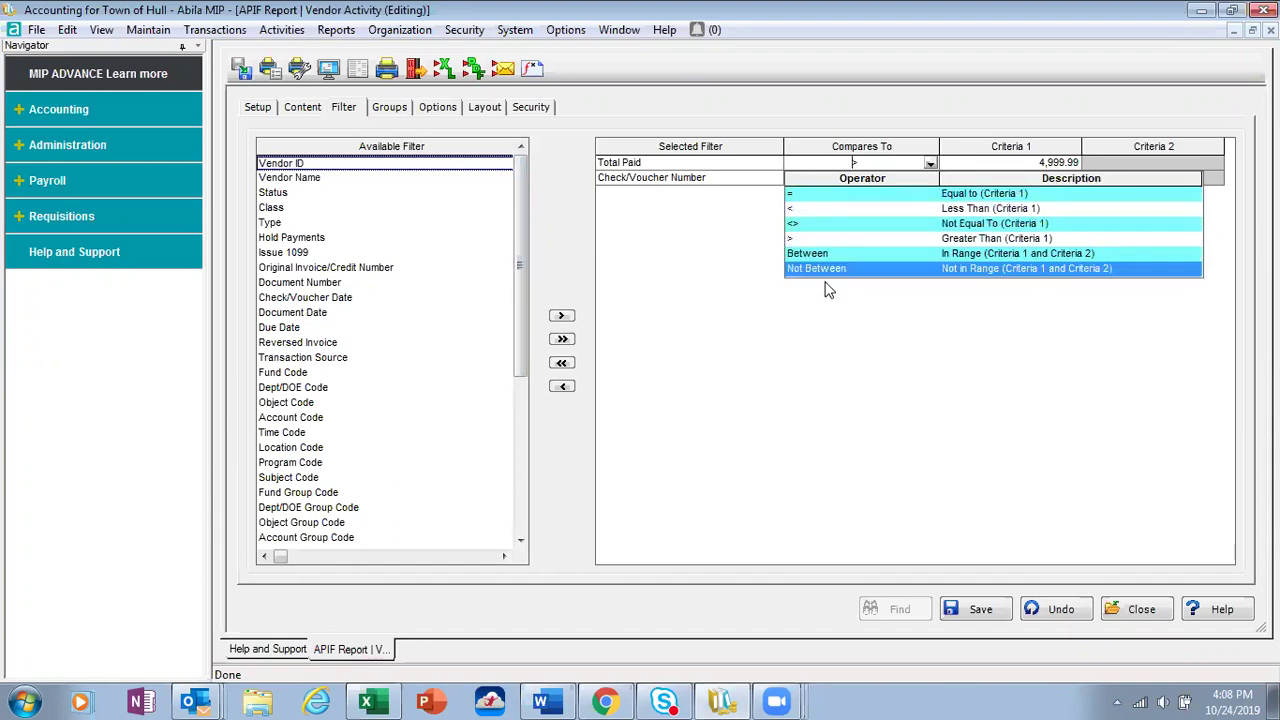
left_click(665, 288)
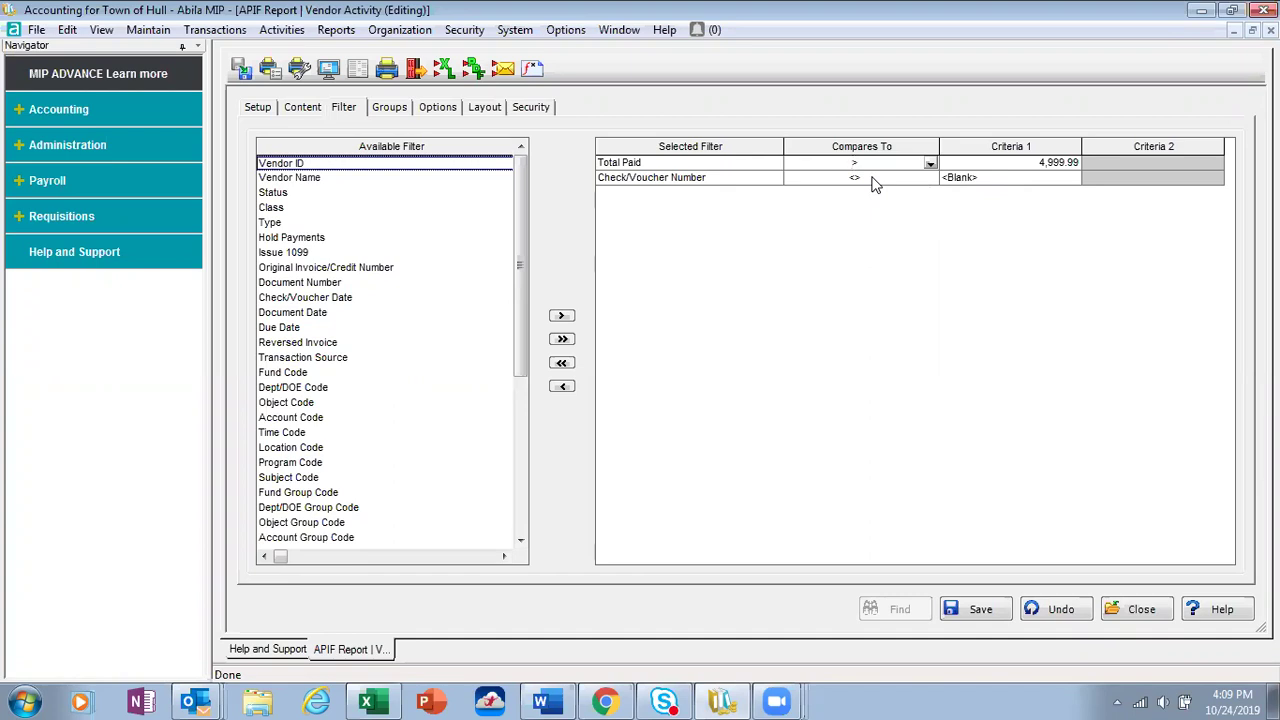
Step: Review the report's groups and options, and apply a Letter, landscape page setup with 0.75-inch margins
left_click(395, 110)
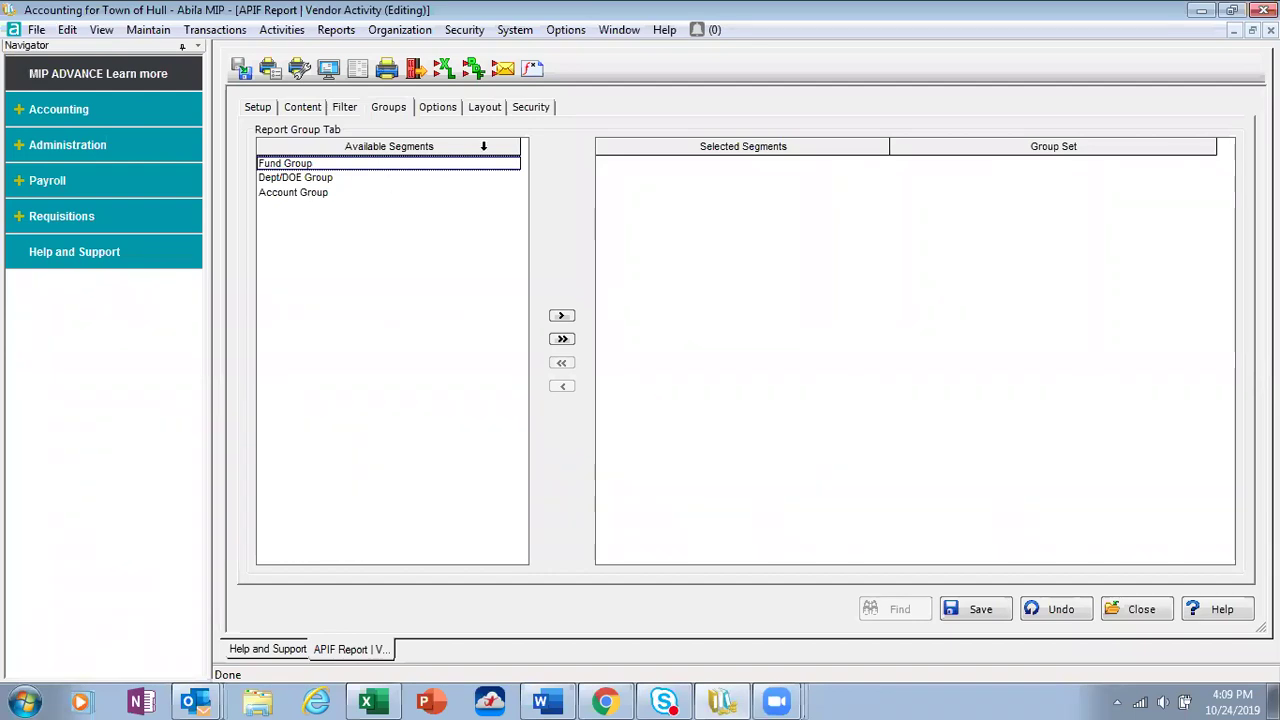
left_click(437, 108)
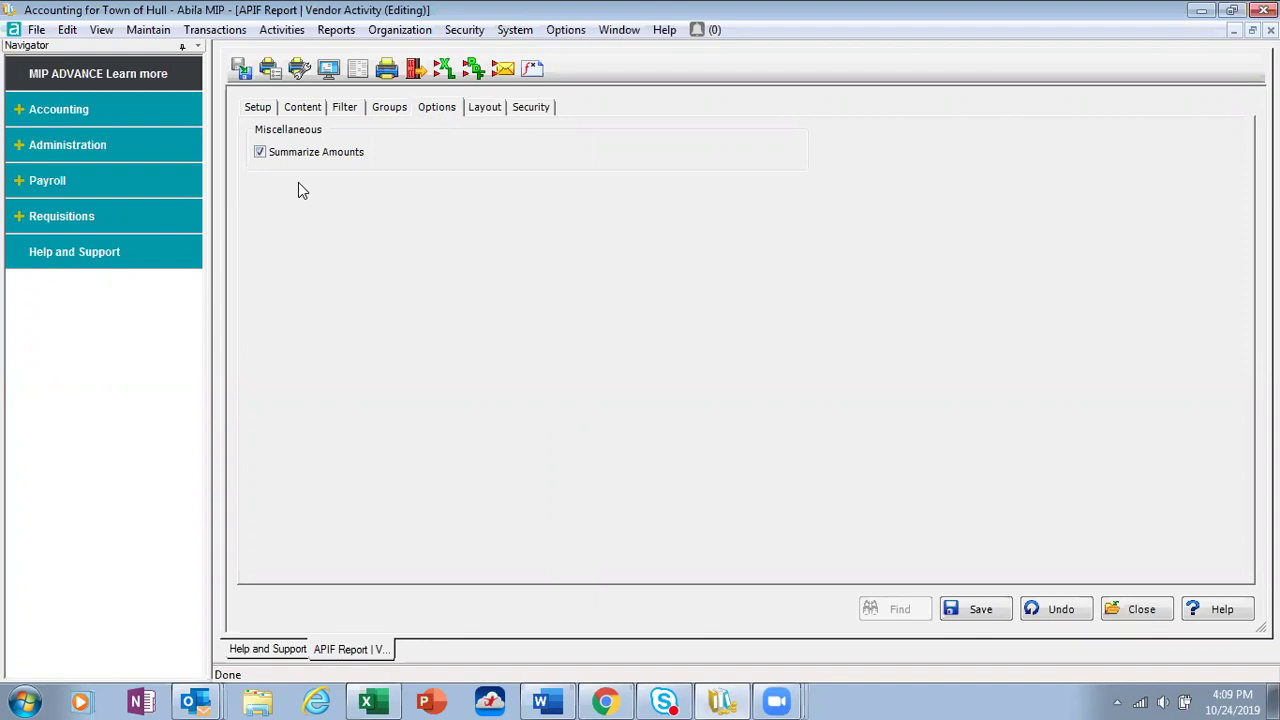
left_click(486, 108)
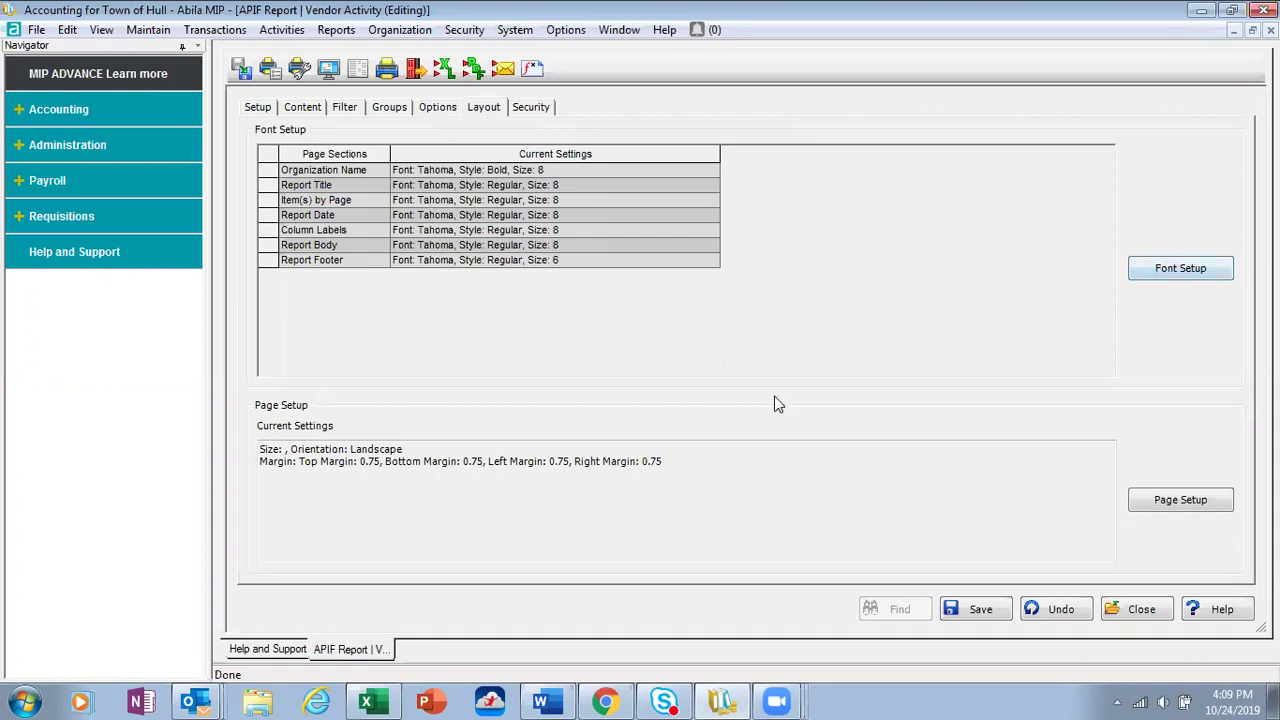
left_click(1166, 501)
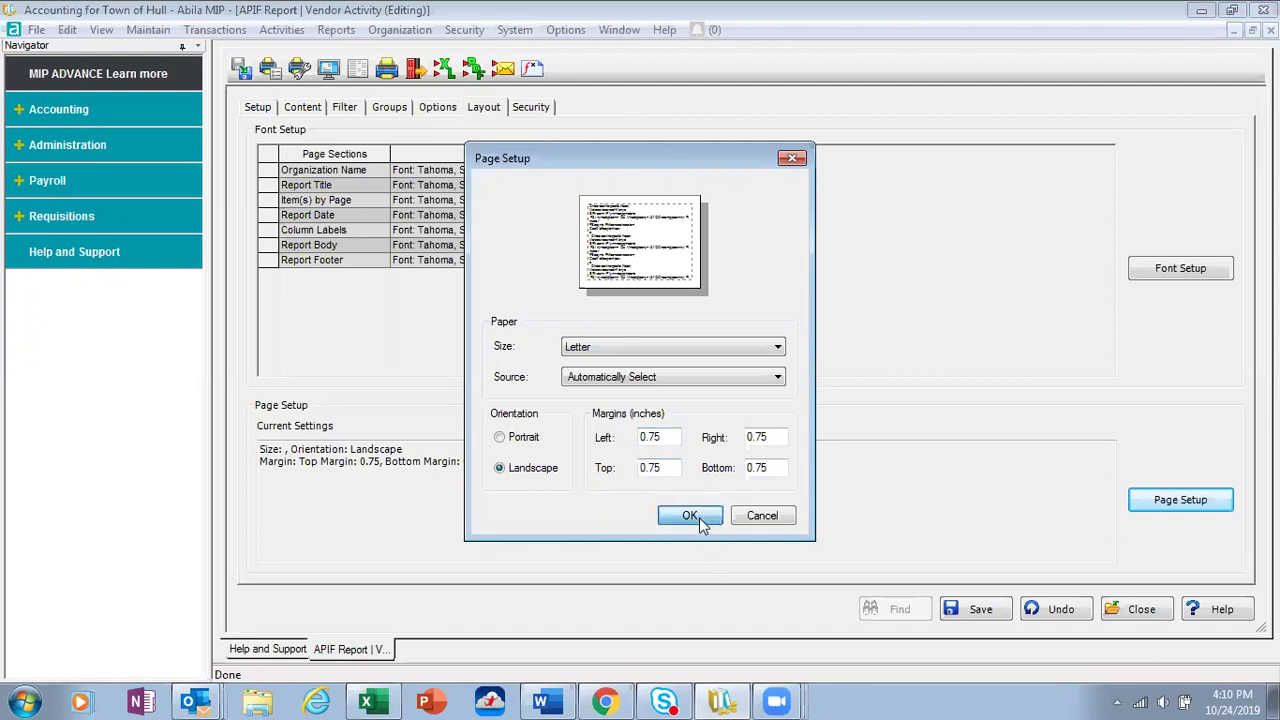
left_click(690, 515)
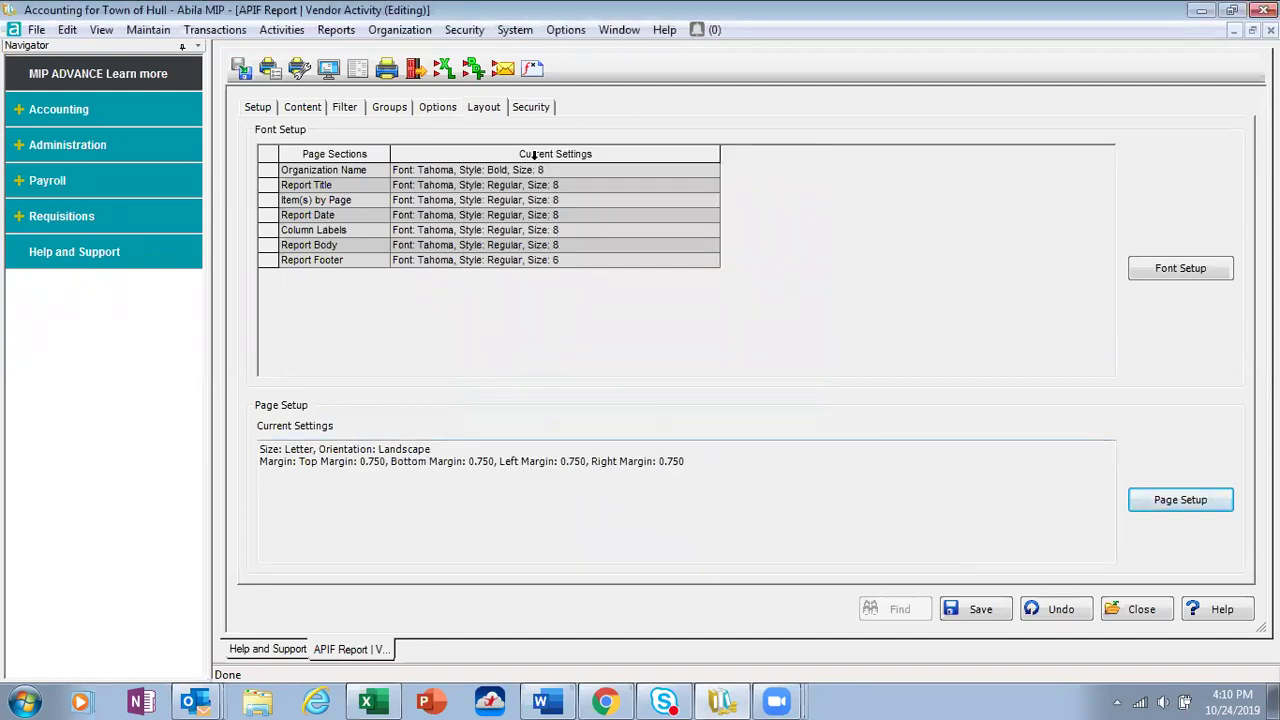
Step: Switch the security restriction Do Not Allow Changes to this Report on and off again
left_click(522, 108)
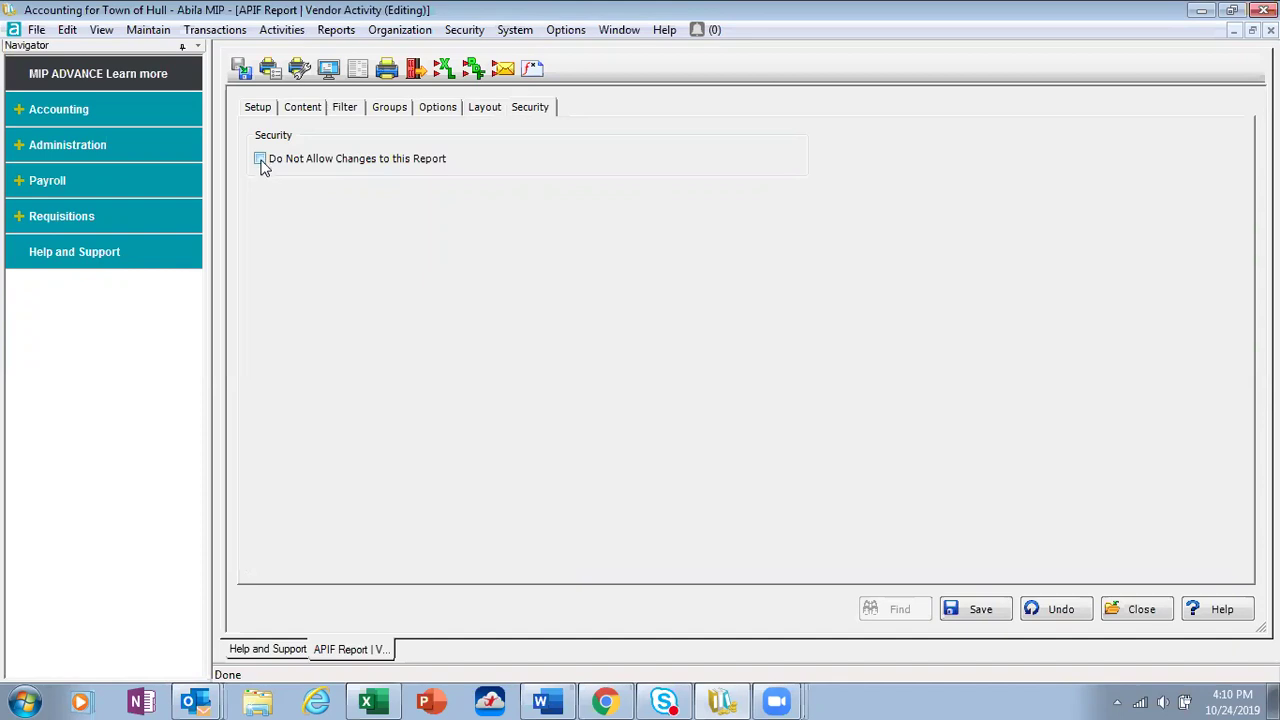
left_click(261, 162)
left_click(261, 159)
Step: Preview the APIF Report on screen, check the totals on its last page, and close the preview
left_click(330, 69)
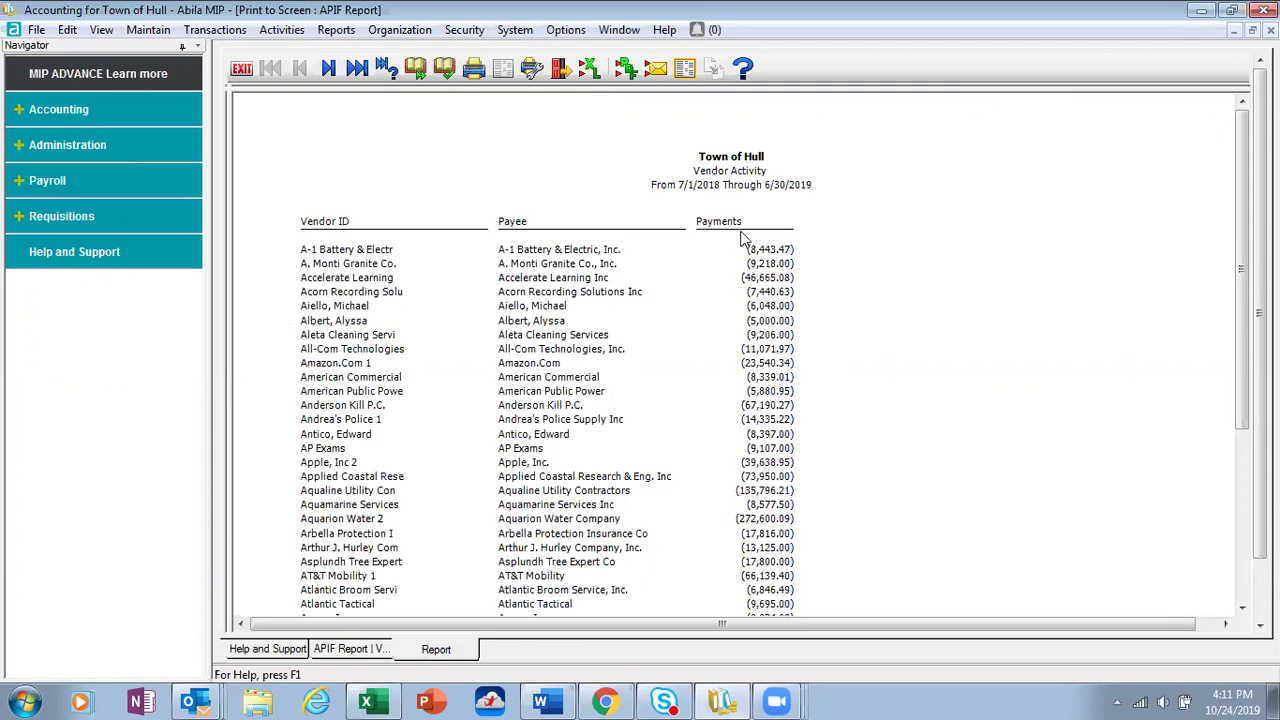
left_click(356, 69)
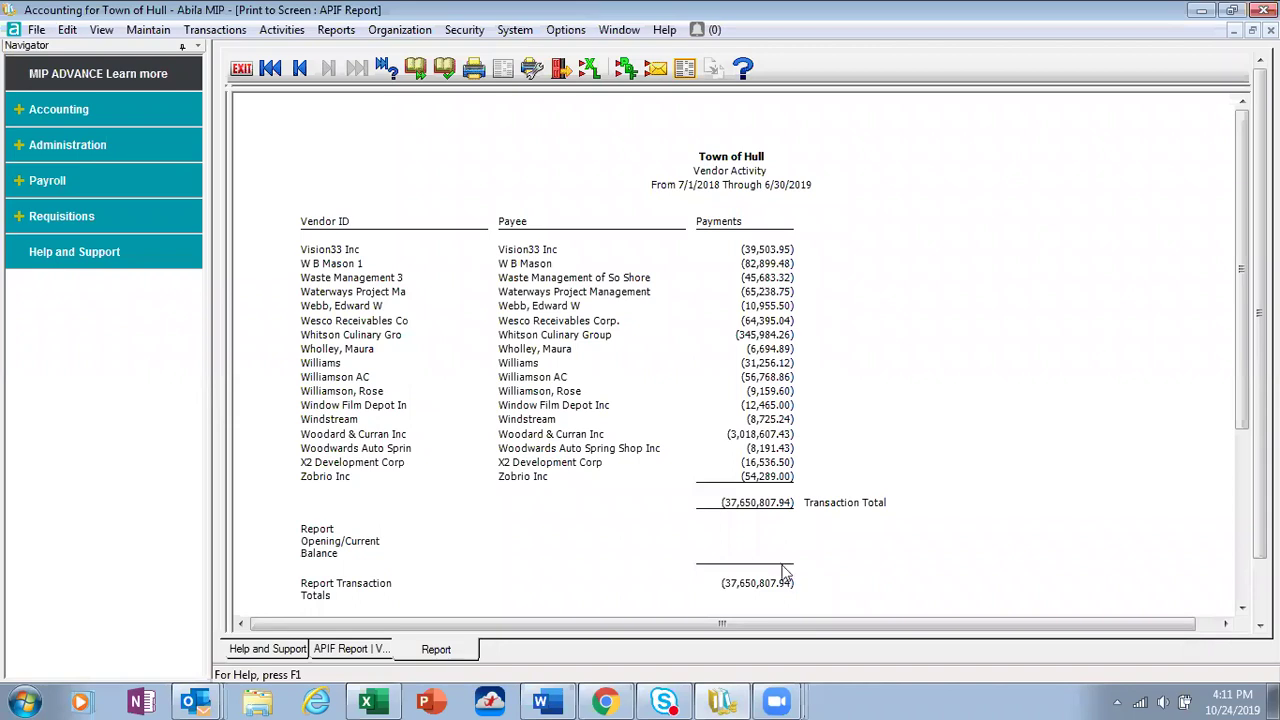
left_click(240, 68)
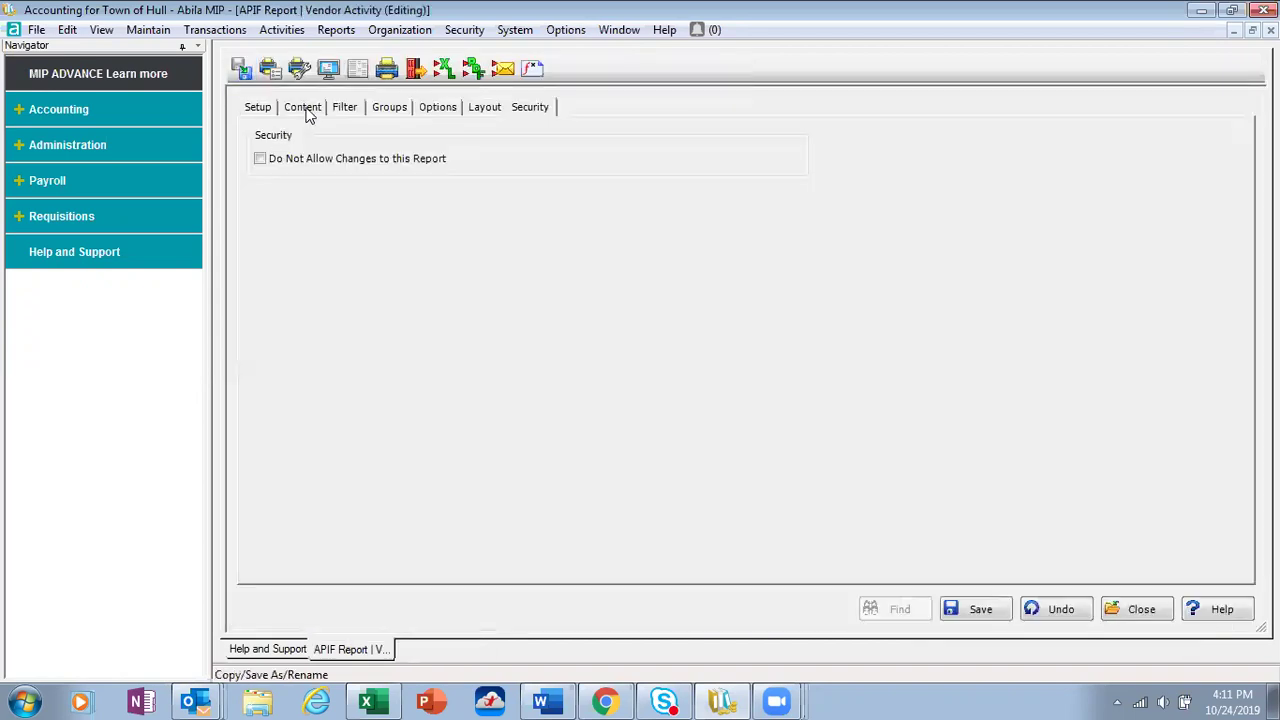
Step: Review the columns available for the report body, including Expenses and Charges, without adding any
left_click(303, 107)
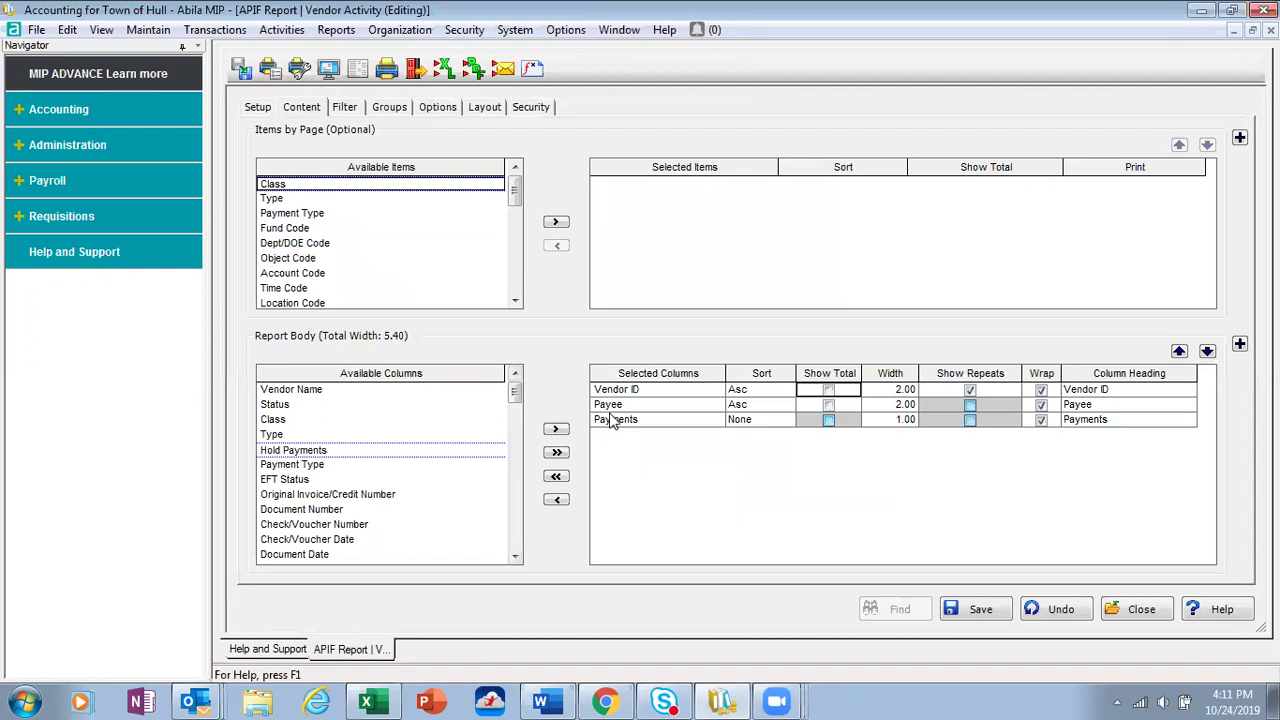
left_click(516, 558)
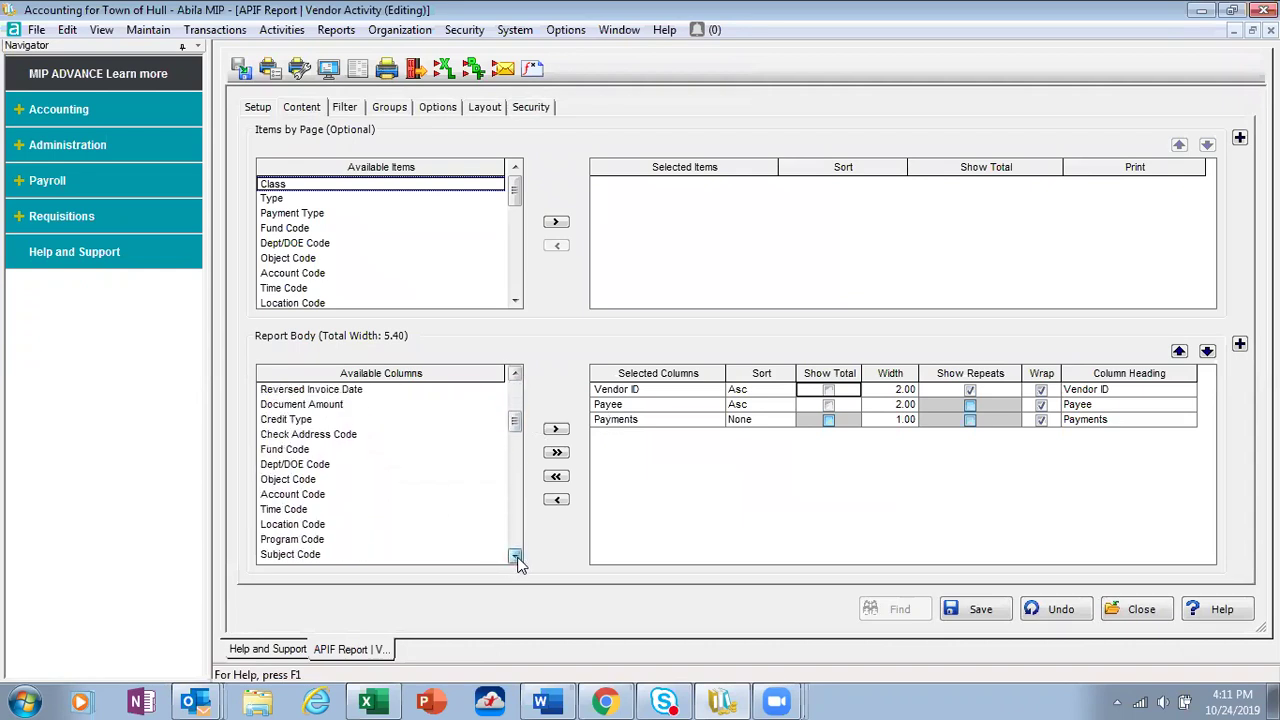
left_click_drag(517, 560, 517, 560)
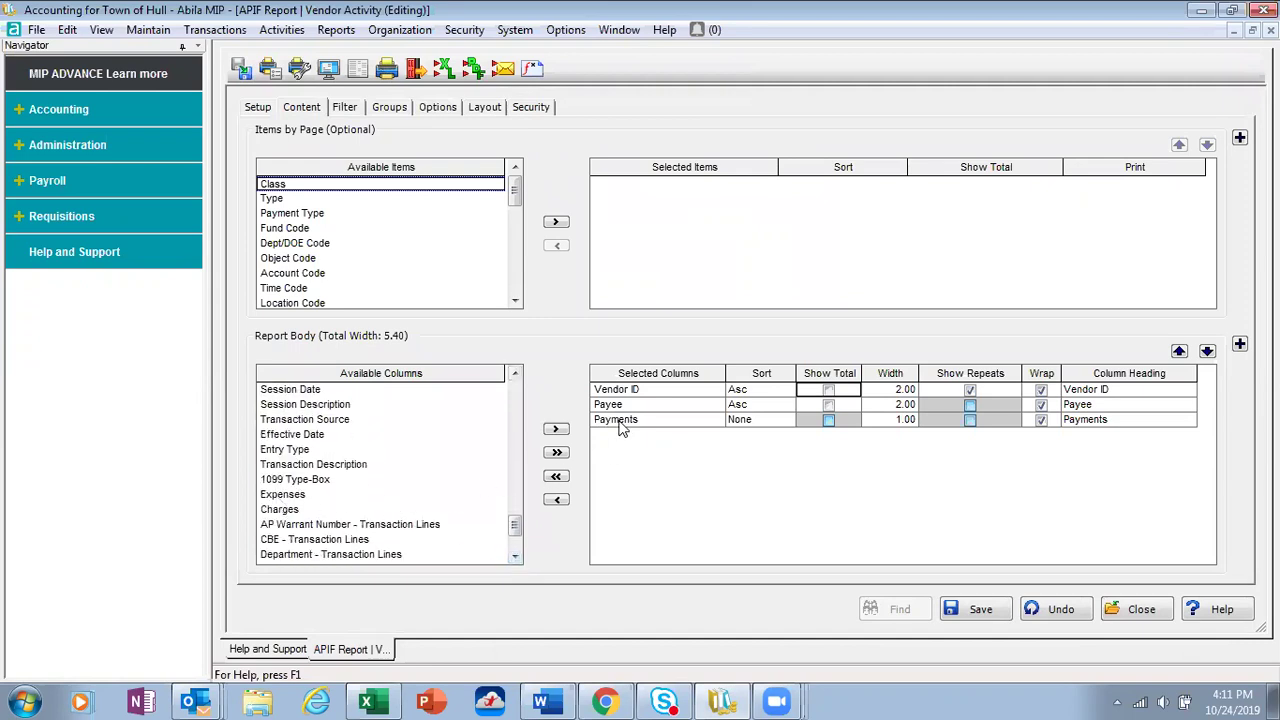
left_click_drag(300, 494, 302, 509)
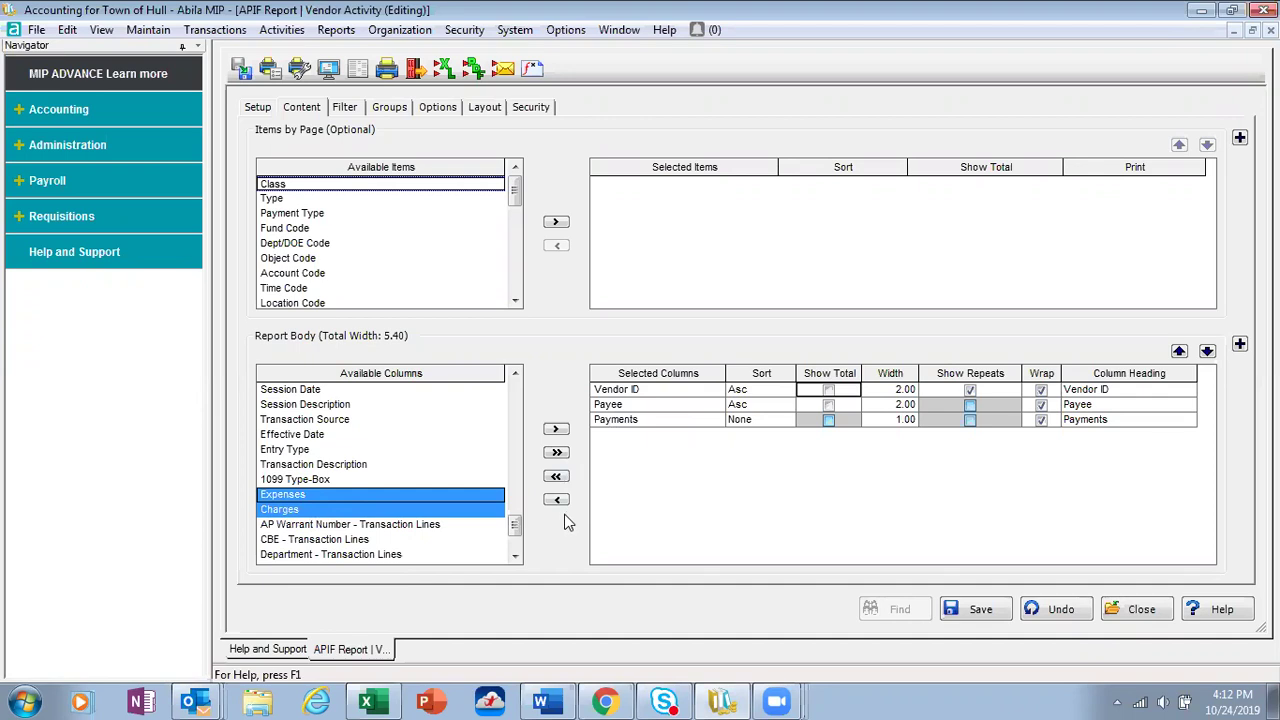
left_click(640, 522)
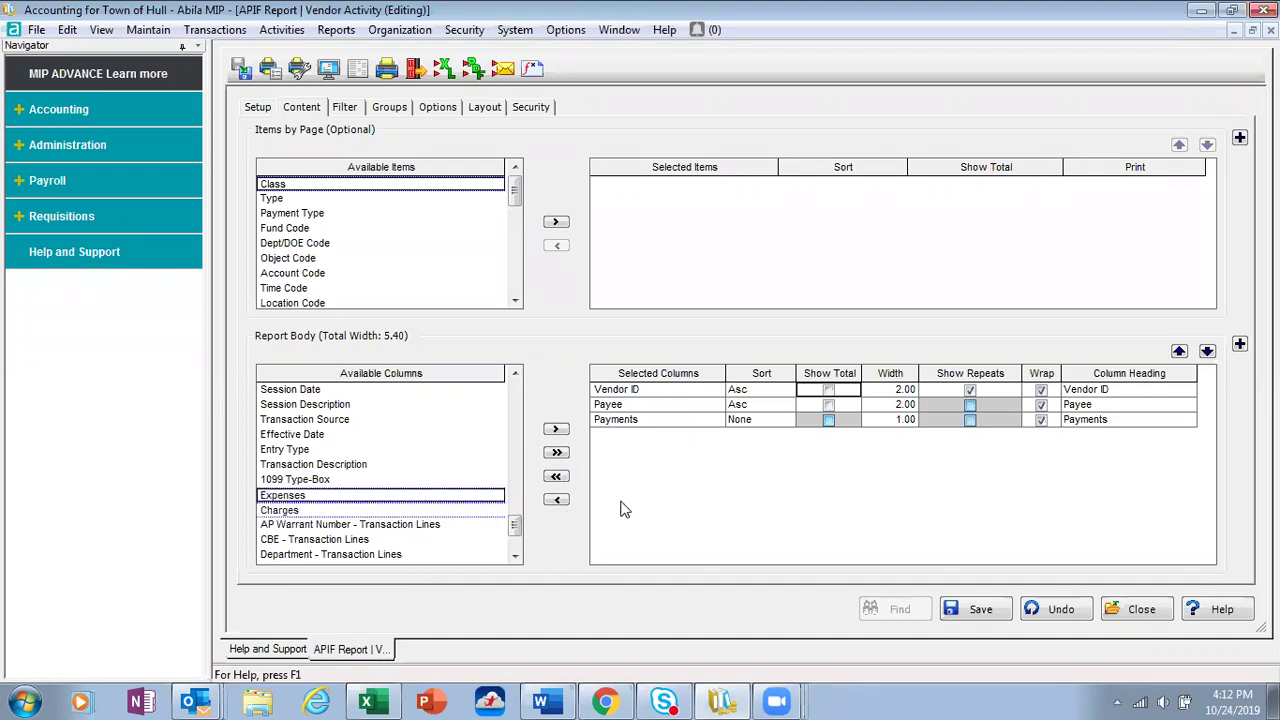
Step: Examine the custom column BAL's heading, column type and formula in Custom Columns, and close the dialog
left_click(533, 70)
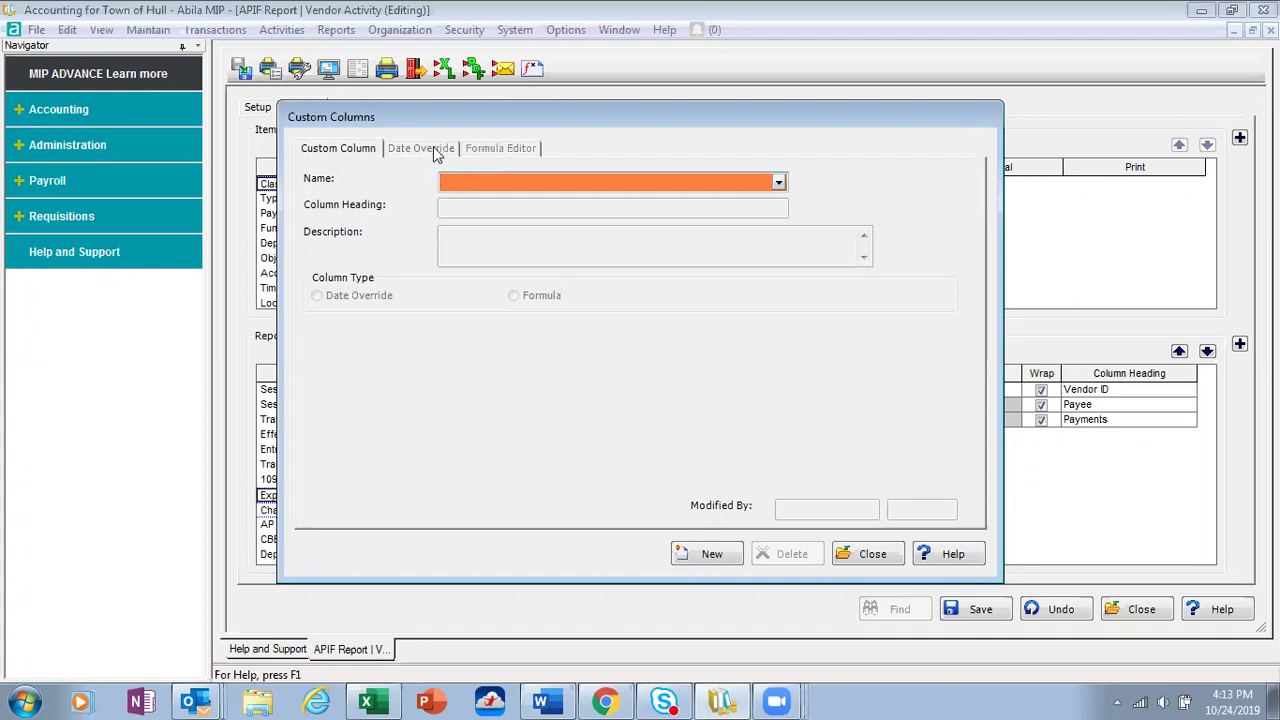
left_click(778, 182)
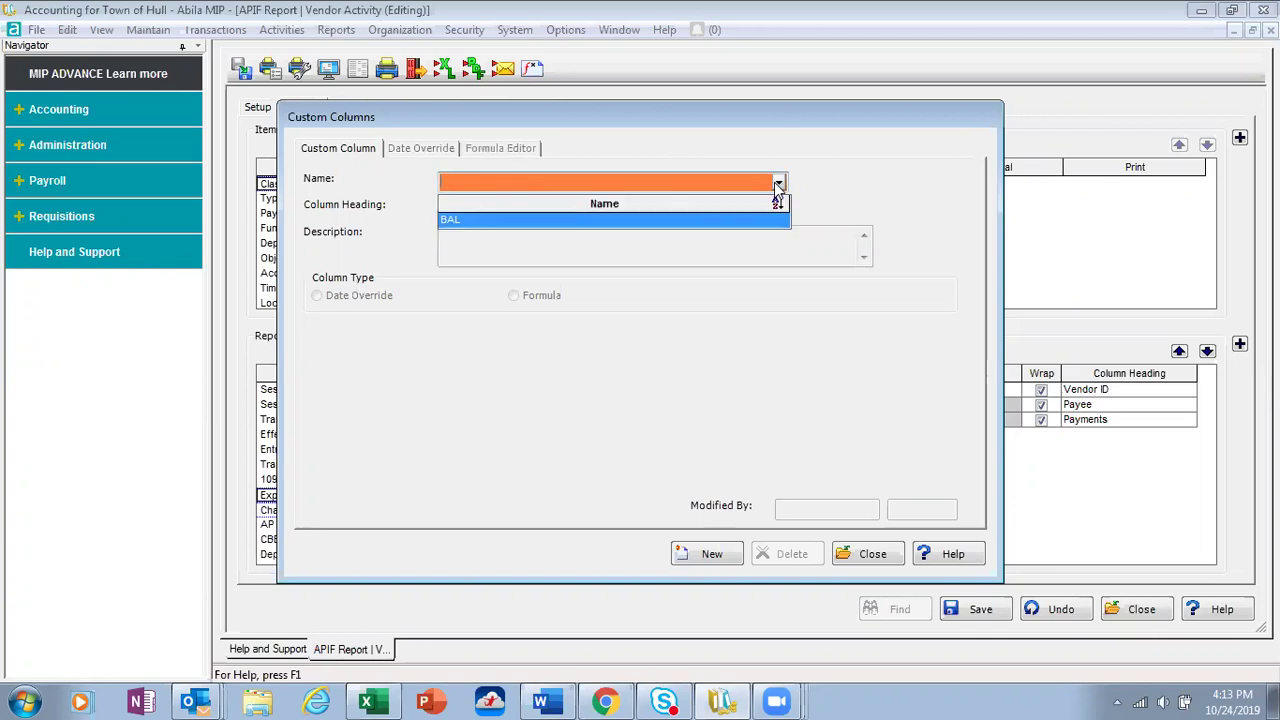
left_click(461, 219)
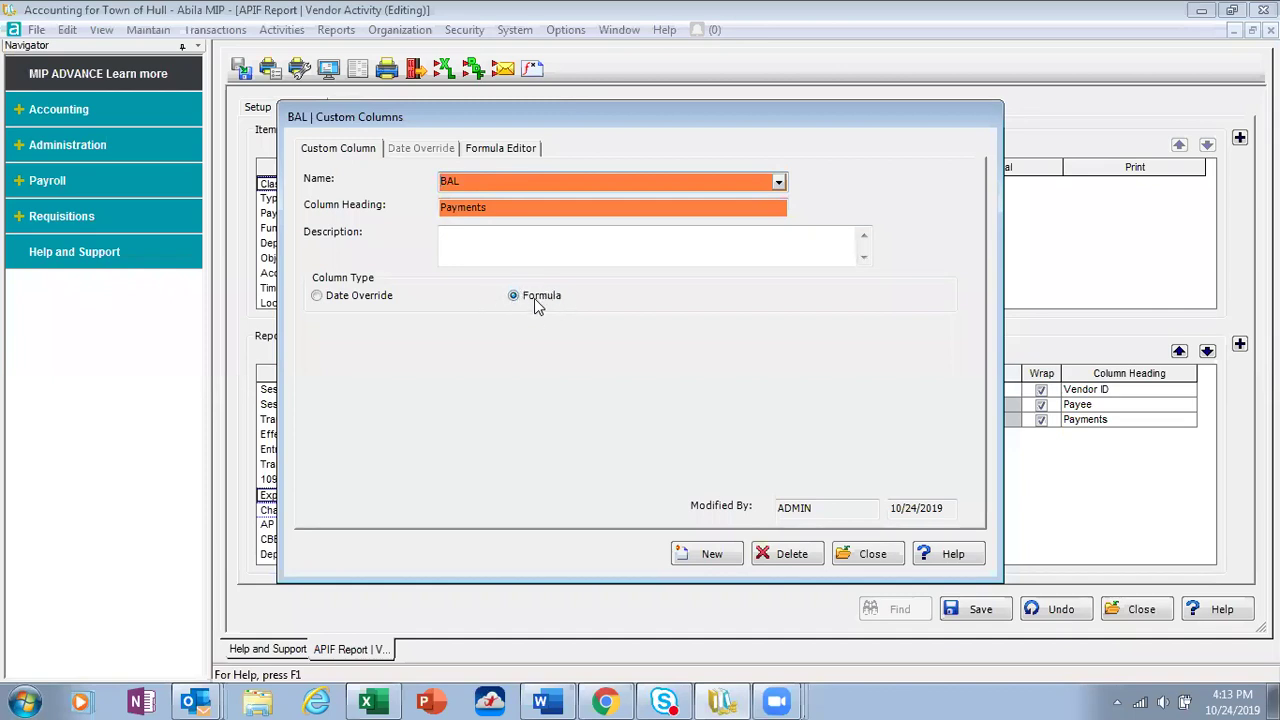
left_click(501, 148)
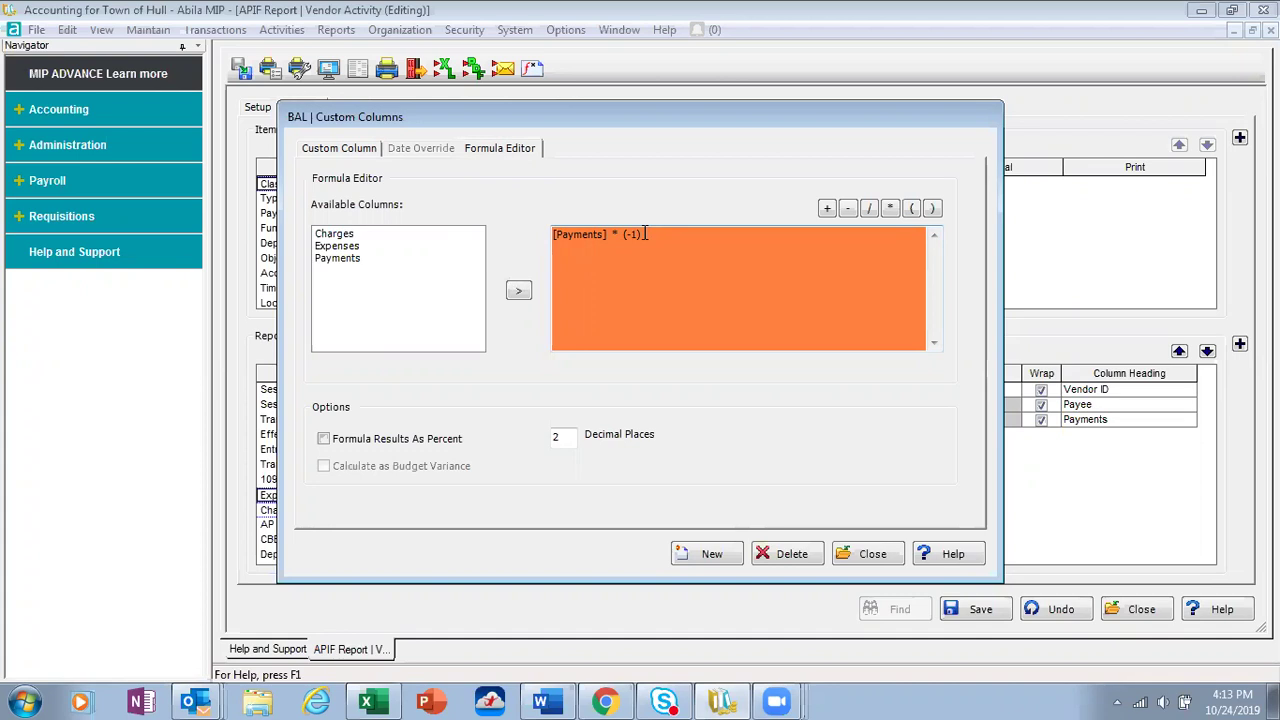
left_click(870, 554)
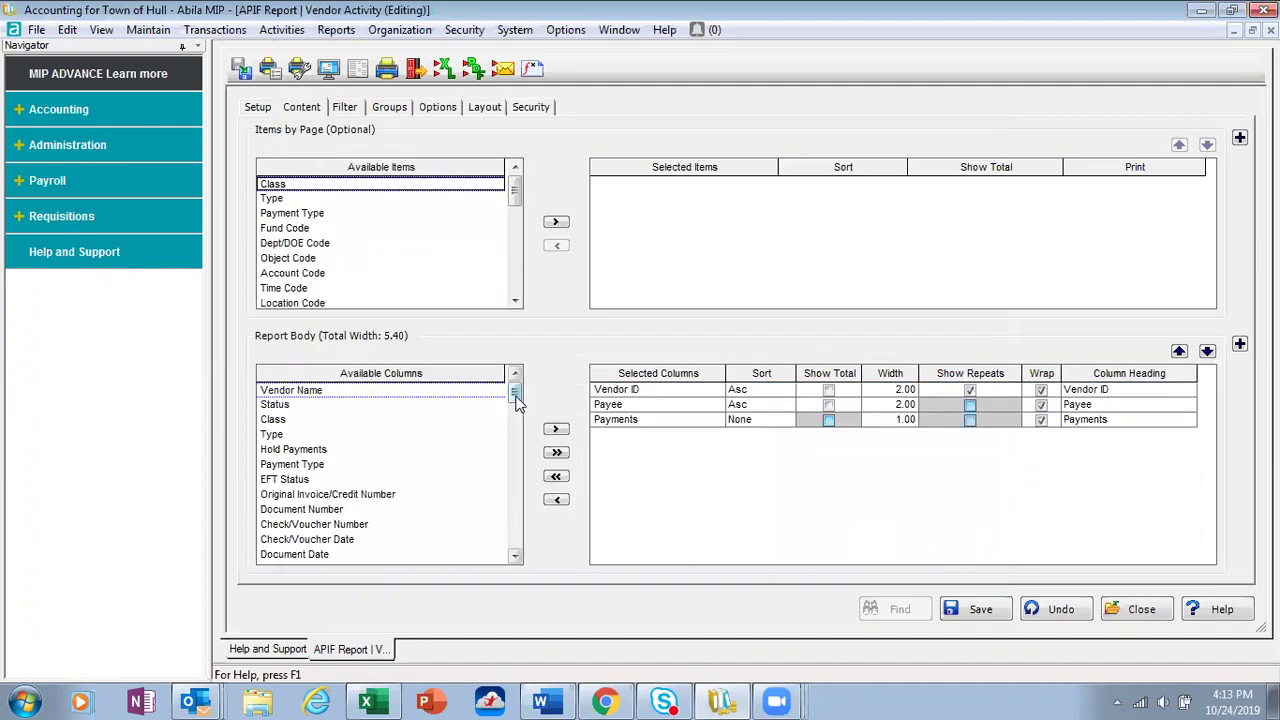
Step: Add the custom column BAL to the report body's selected columns
left_click_drag(515, 398, 515, 556)
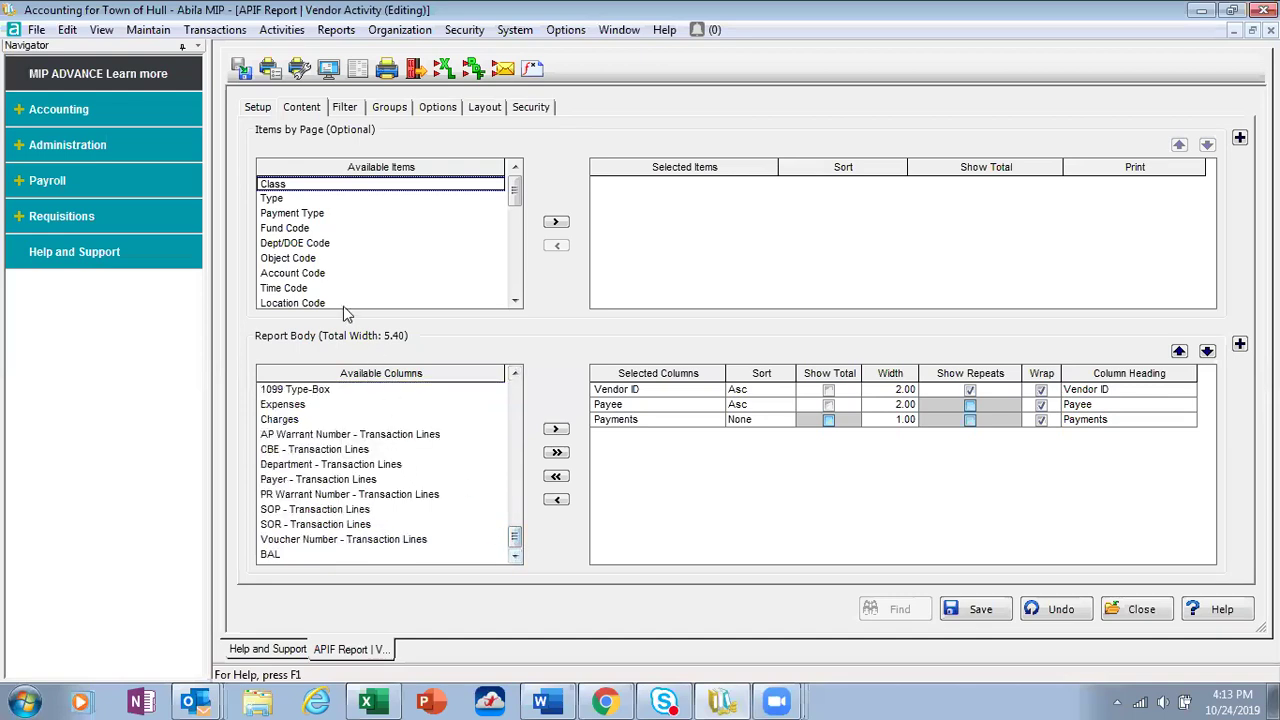
left_click(267, 556)
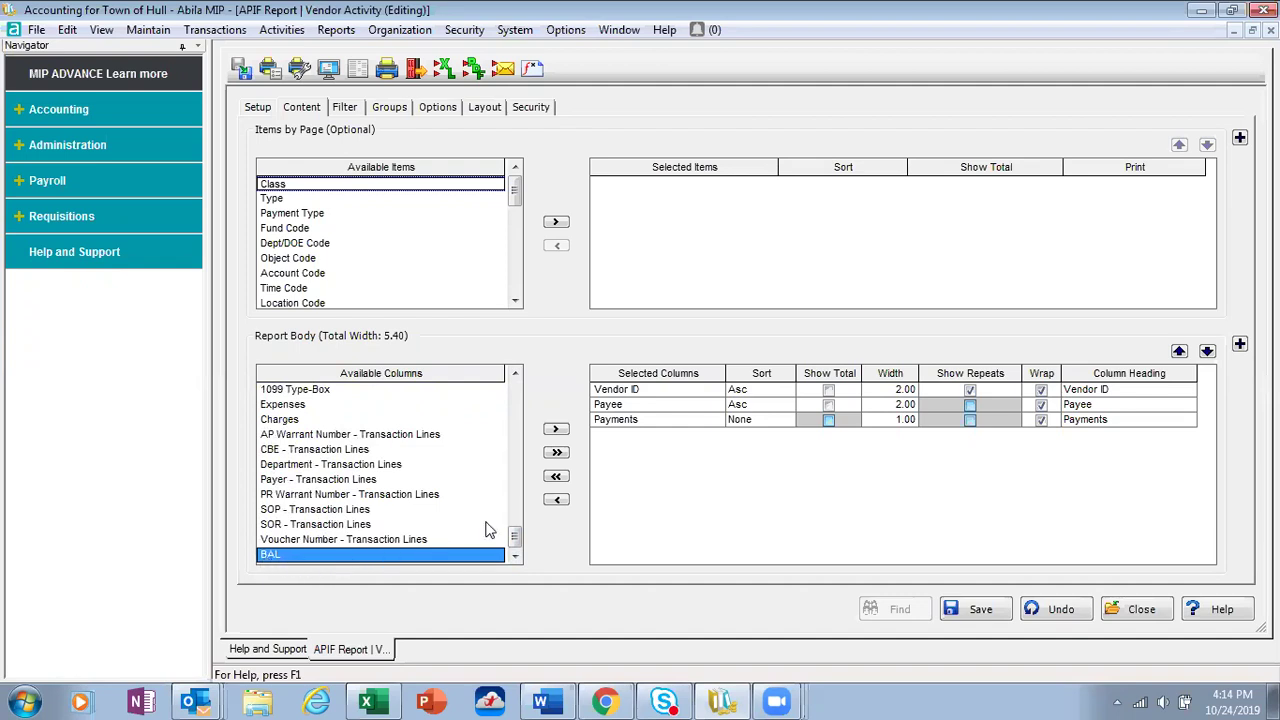
left_click(555, 430)
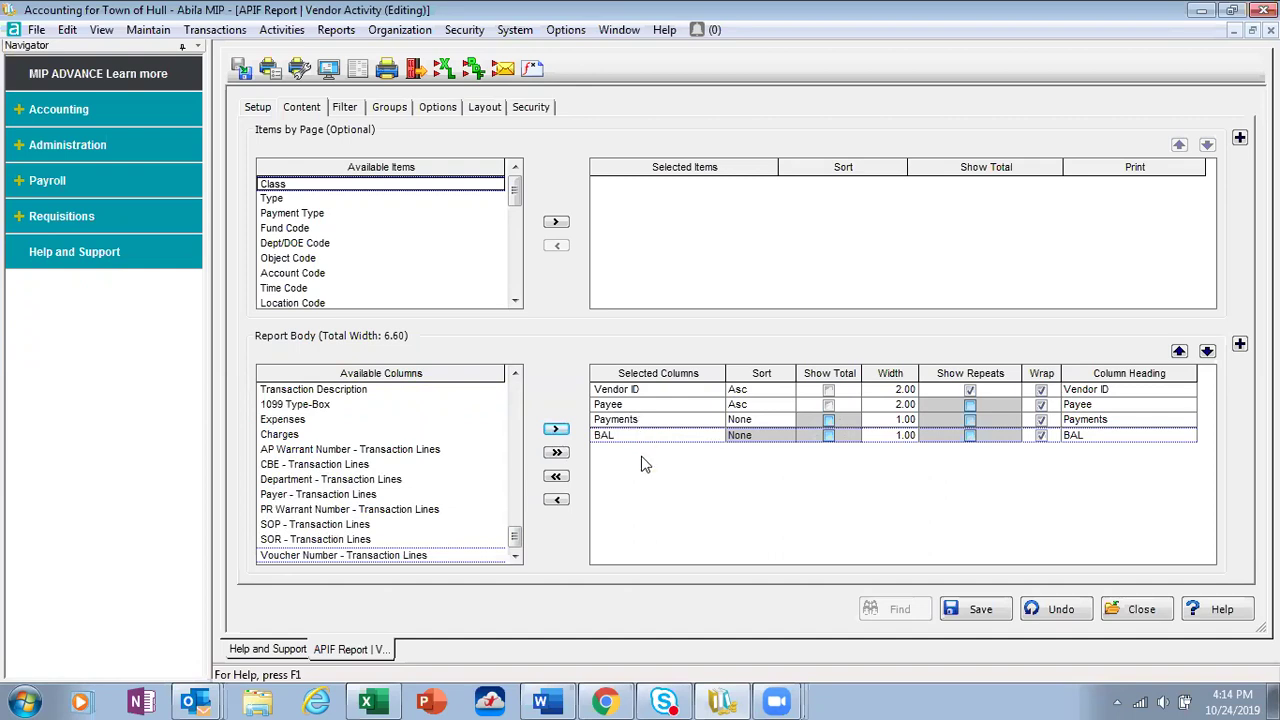
Step: Preview the report on screen with both Payments and BAL, check the last page's totals, and close the preview
left_click(328, 70)
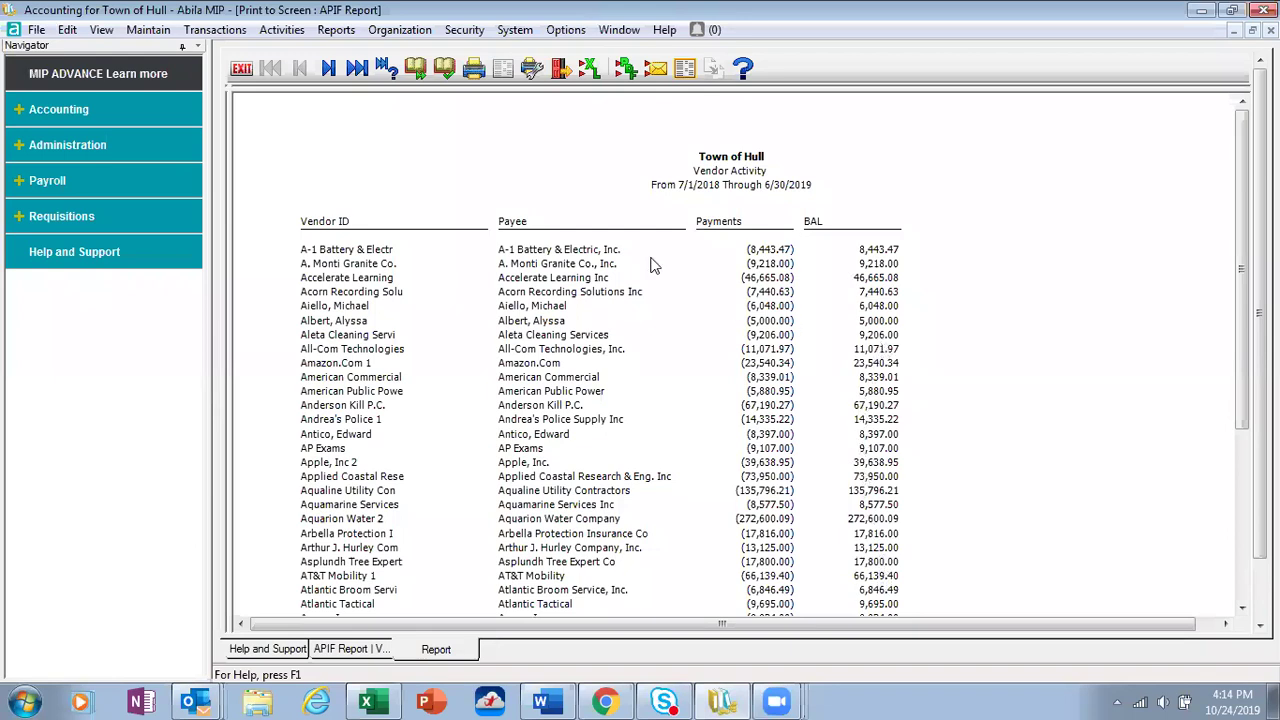
left_click(358, 69)
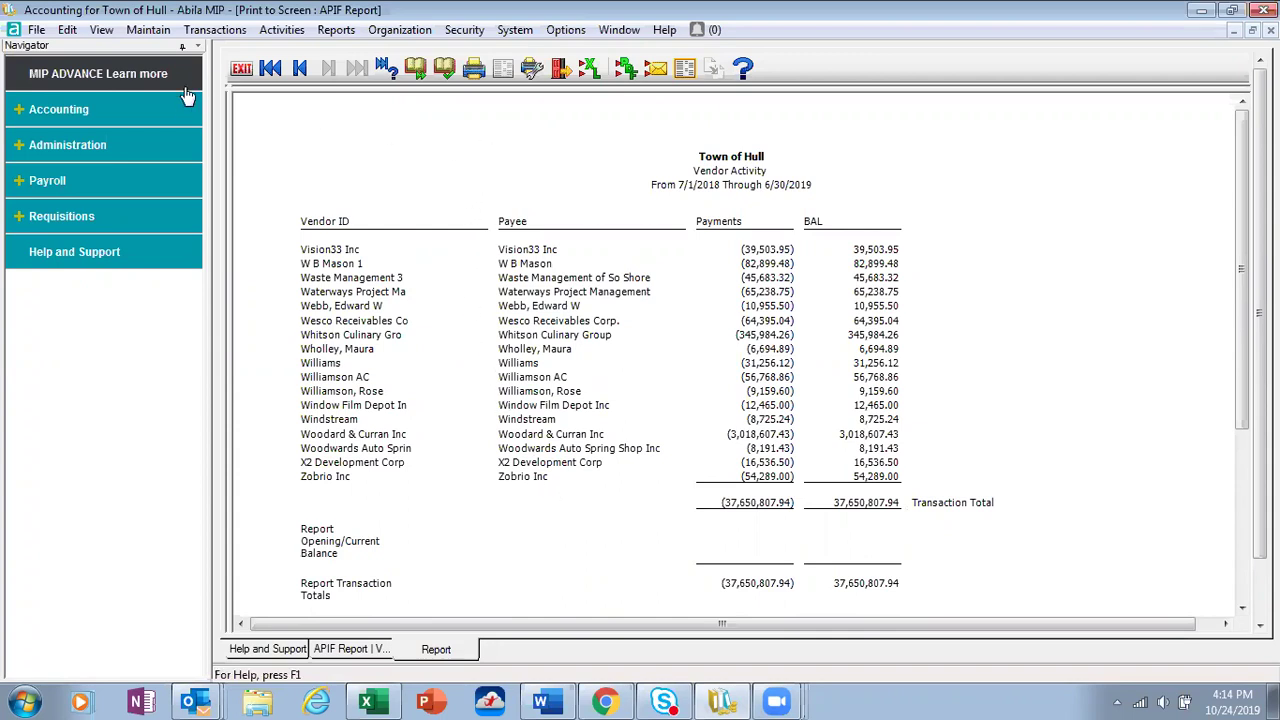
left_click(242, 71)
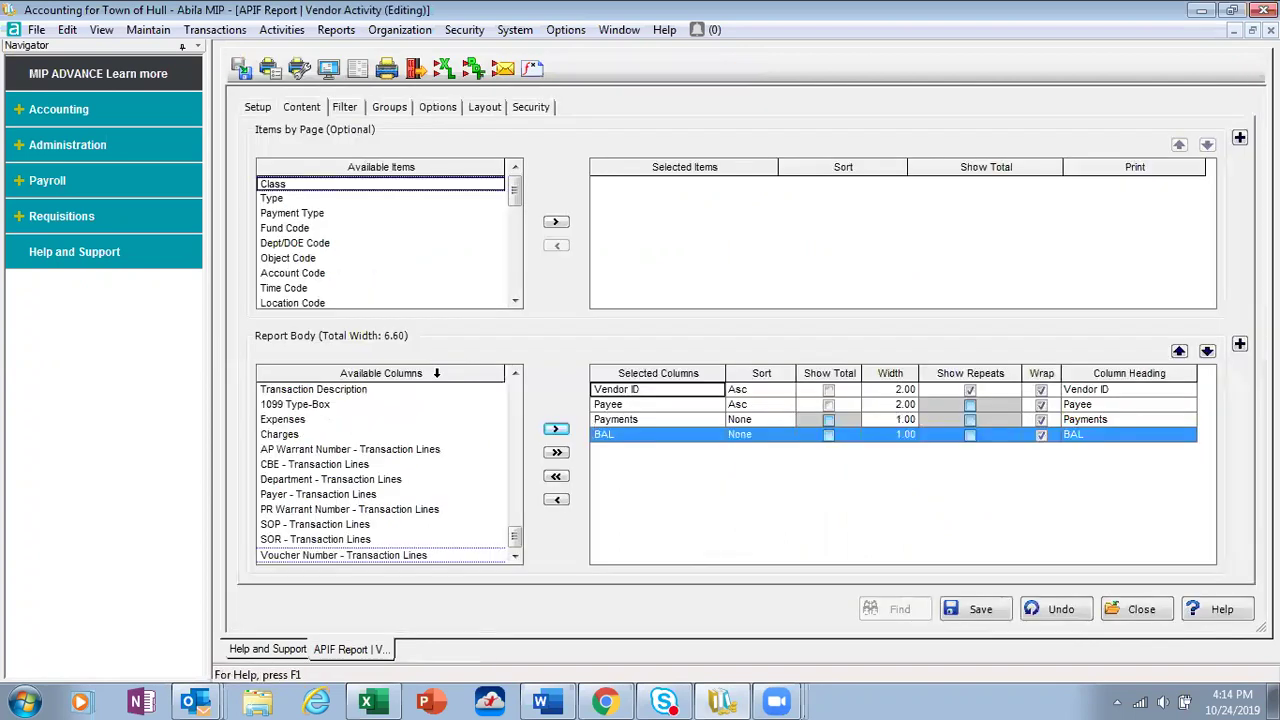
Step: Remove the Payments column from the report body, then check the result in an on-screen preview and close it
left_click(610, 420)
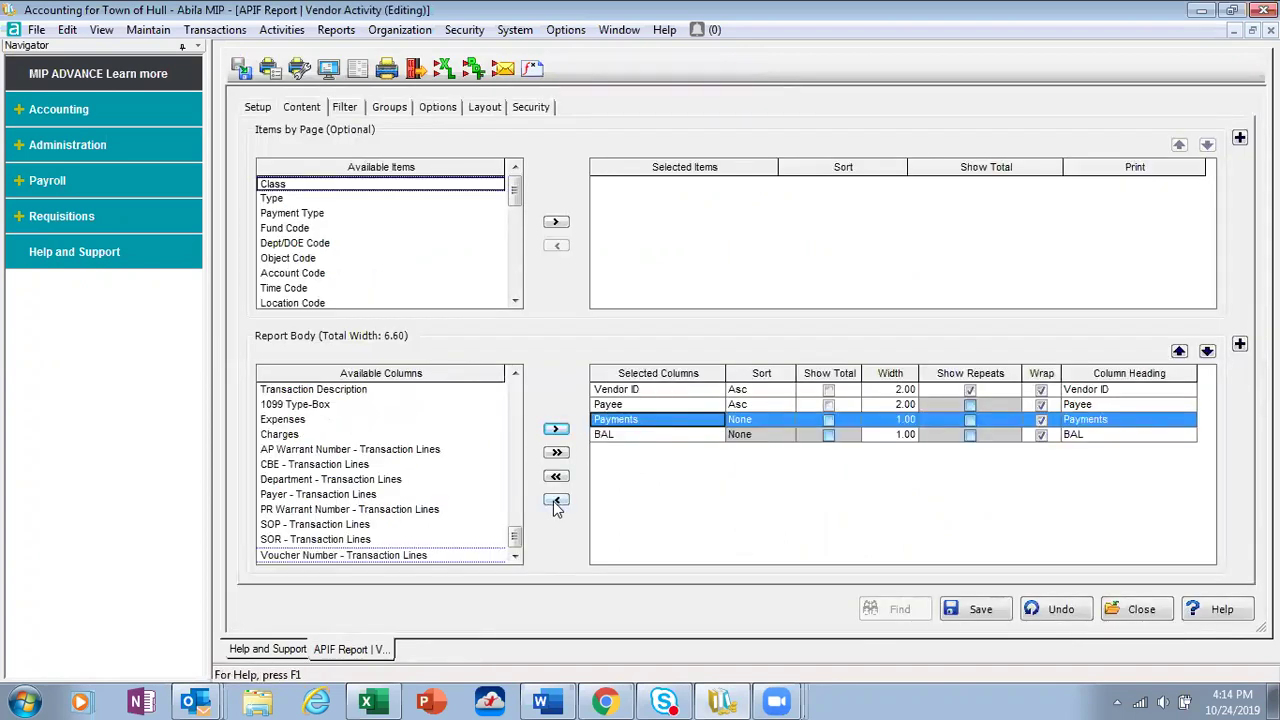
left_click(556, 500)
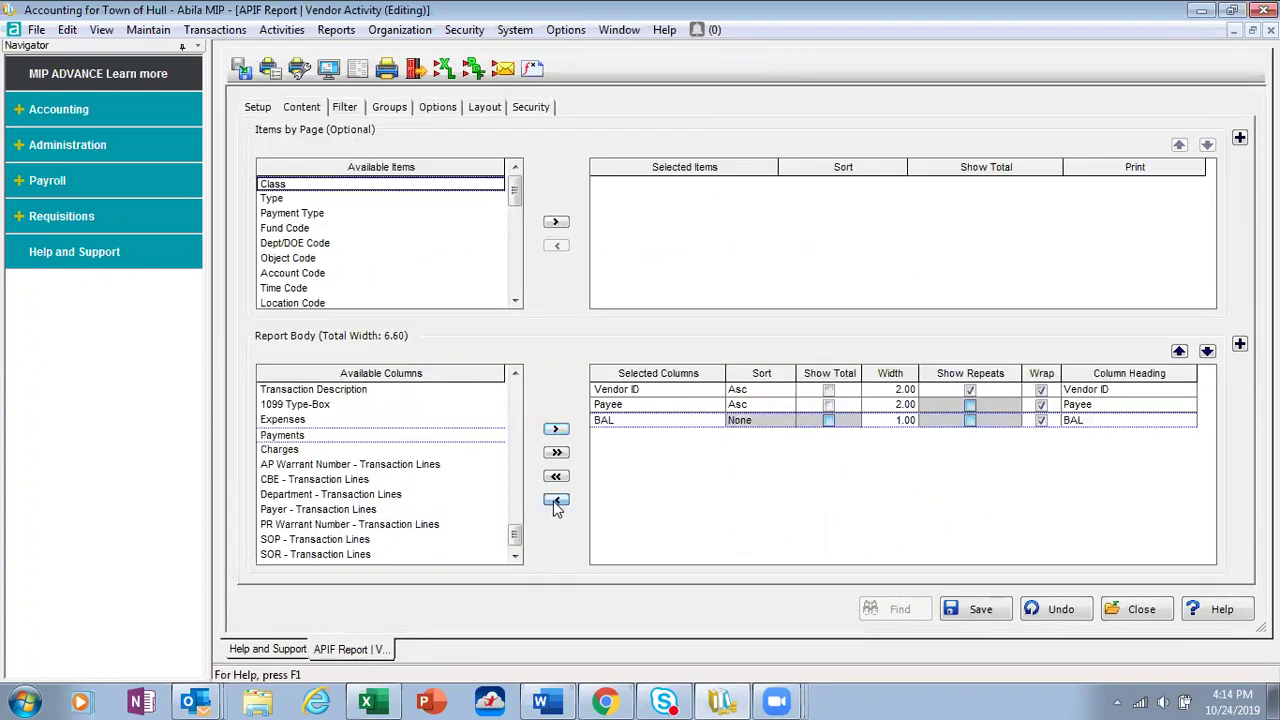
left_click(328, 68)
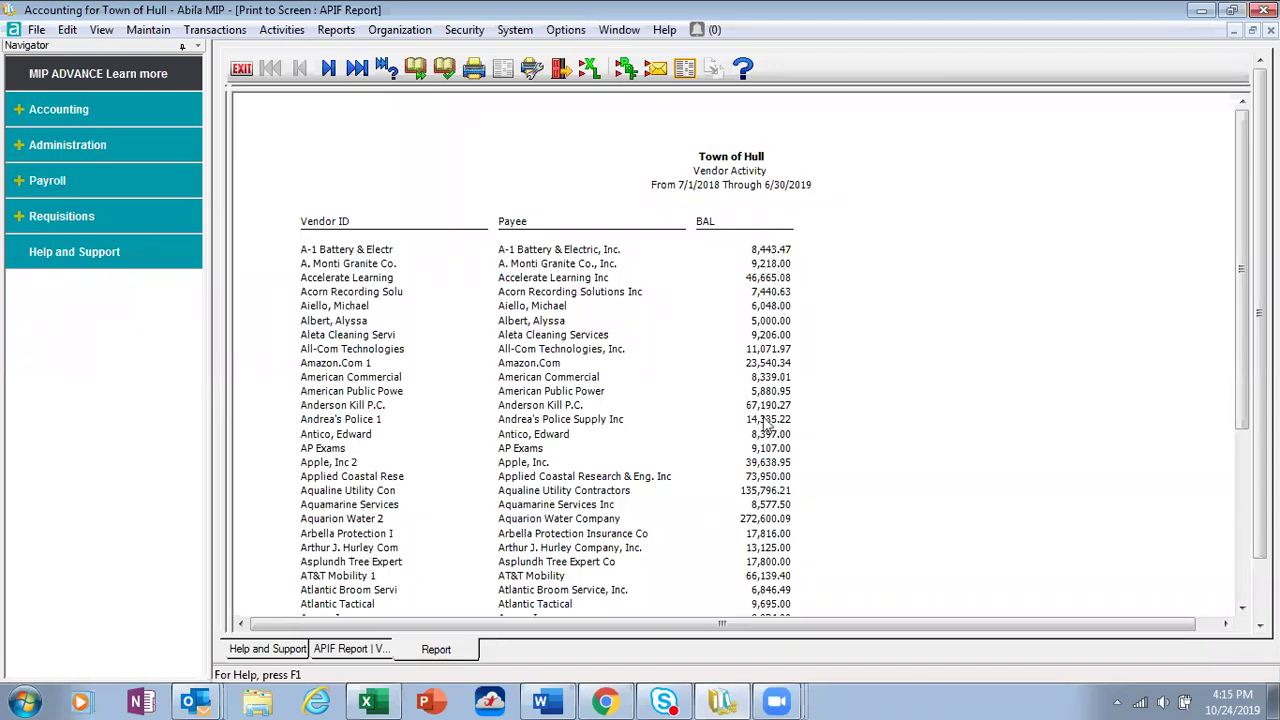
mouse_move(1247, 350)
left_mouse_down()
mouse_move(1244, 463)
mouse_move(1228, 335)
left_mouse_up()
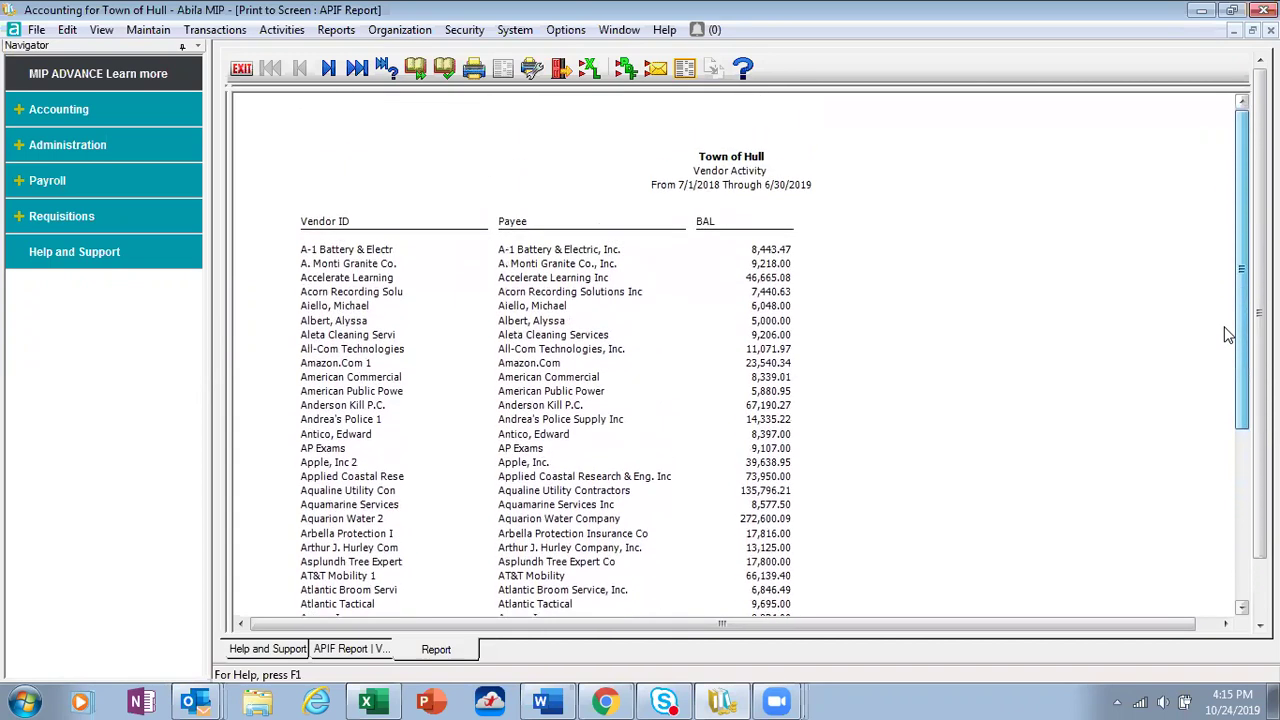
left_click(242, 69)
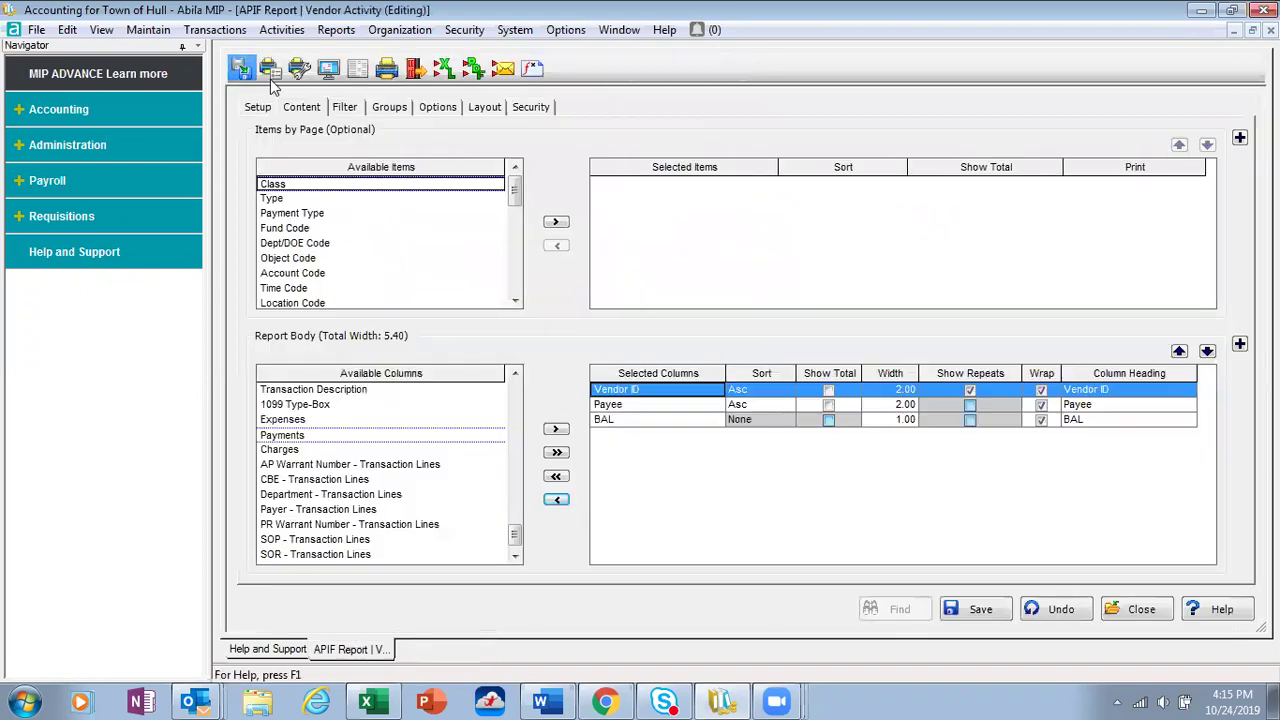
Step: Review the report's selected filters and preview the report on screen again
left_click(345, 107)
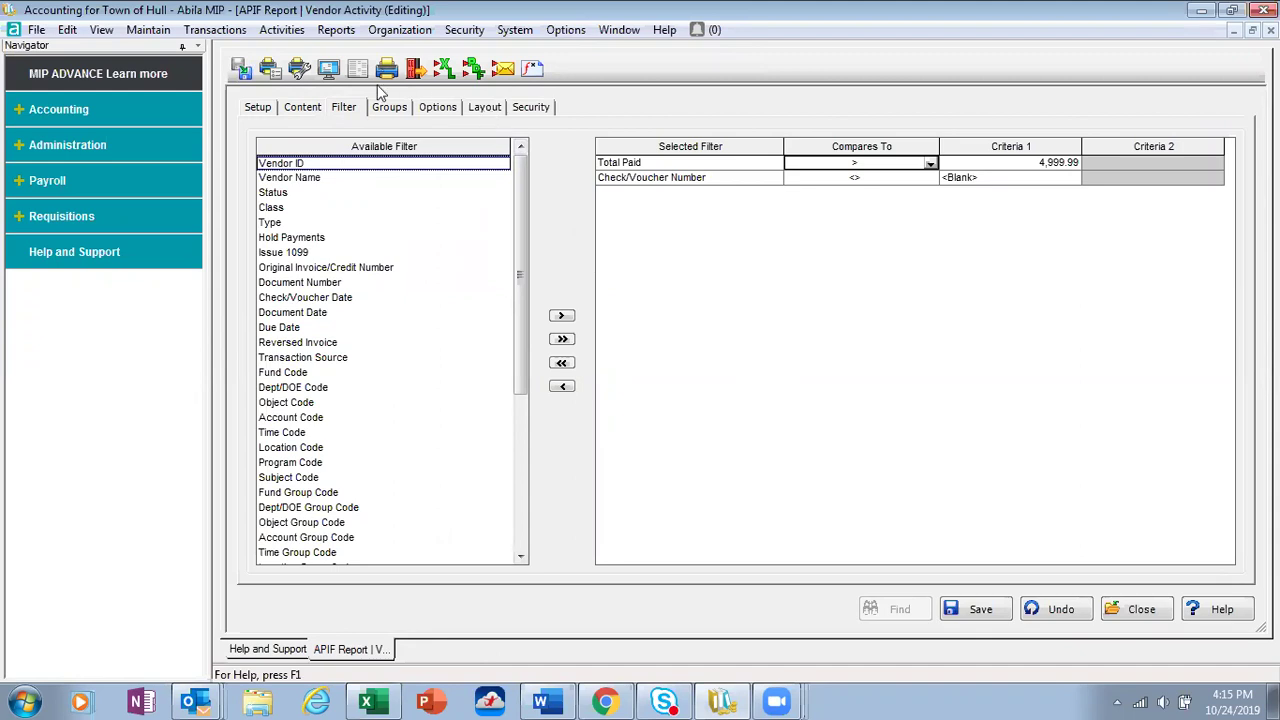
left_click(327, 68)
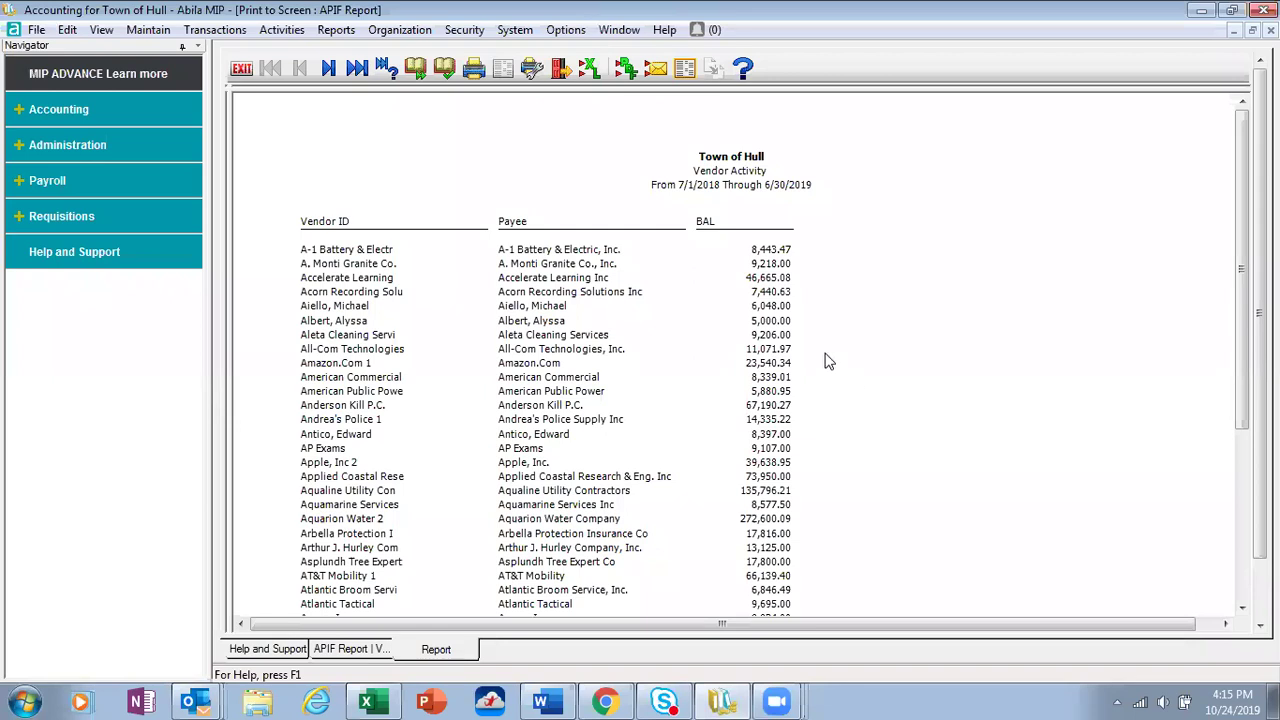
Step: In Display Vendor Balances, display the CHK (Checks/Vouchers) transactions of vendor AP Exams for 7/1/2018 through 6/30/2019
left_click(289, 35)
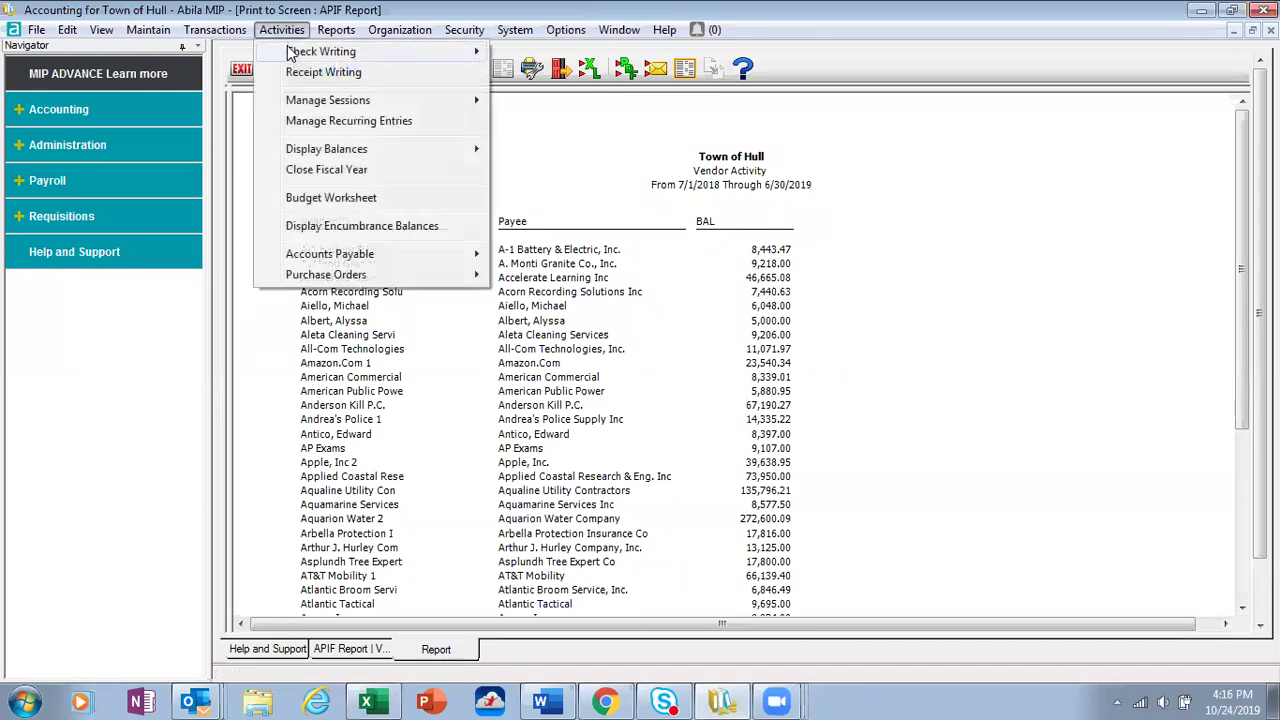
mouse_move(290, 53)
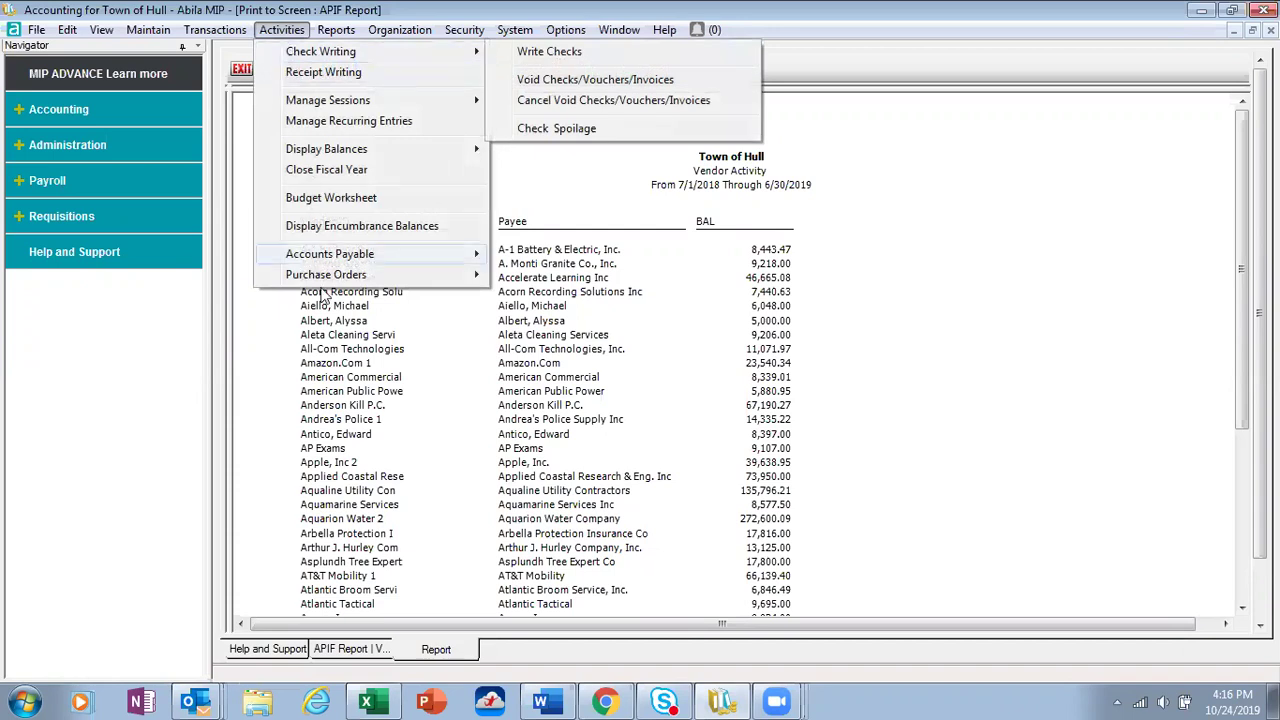
mouse_move(307, 260)
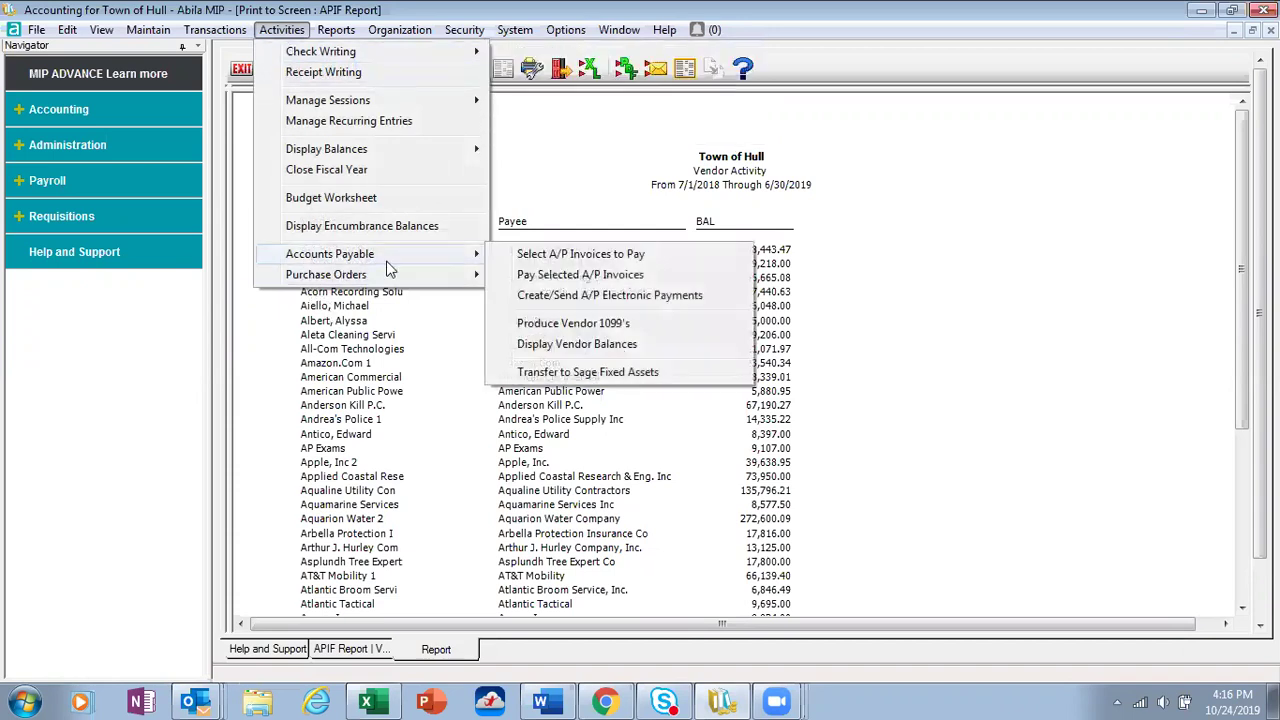
left_click(596, 350)
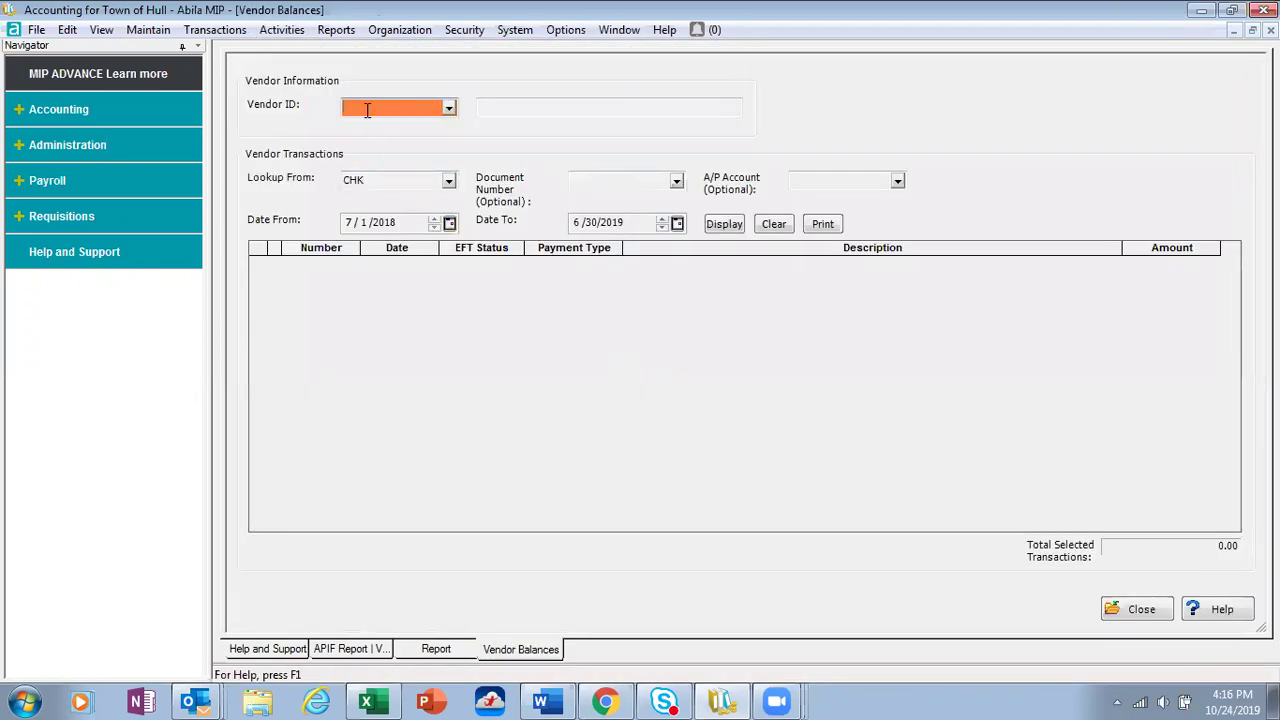
key("Down")
type("AP")
left_click(403, 107)
left_click(369, 177)
left_click(449, 181)
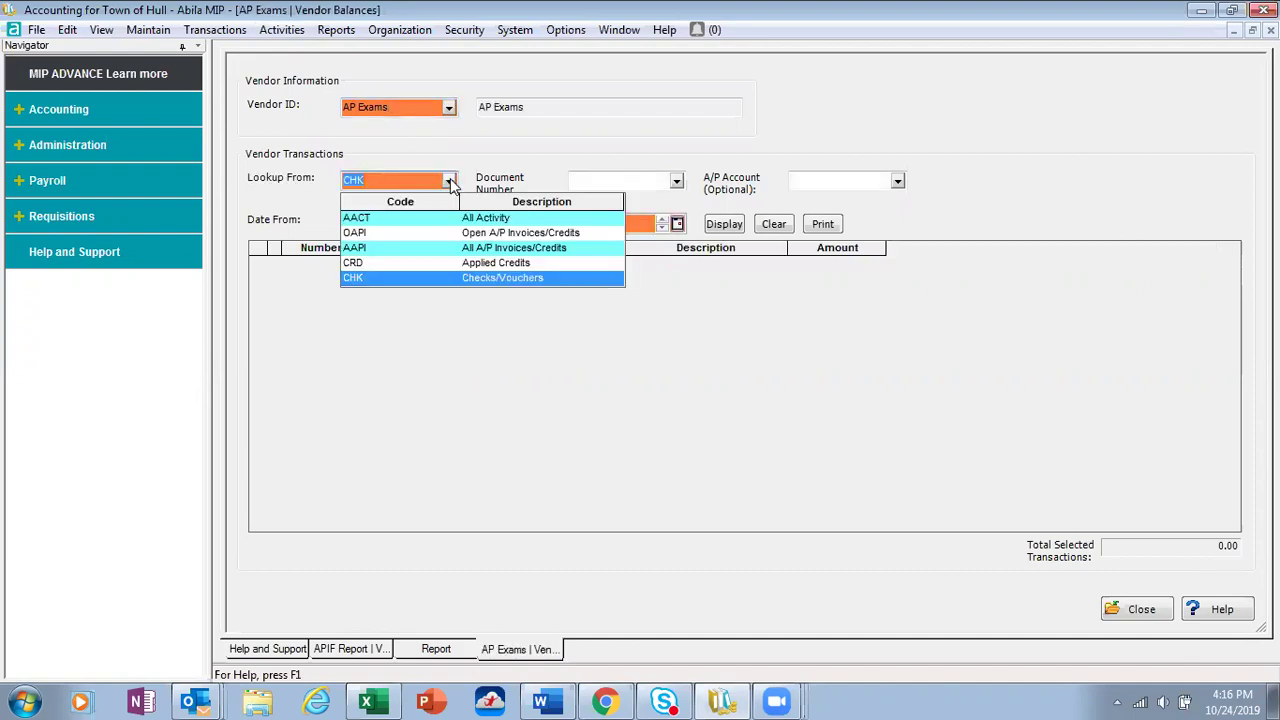
left_click(413, 343)
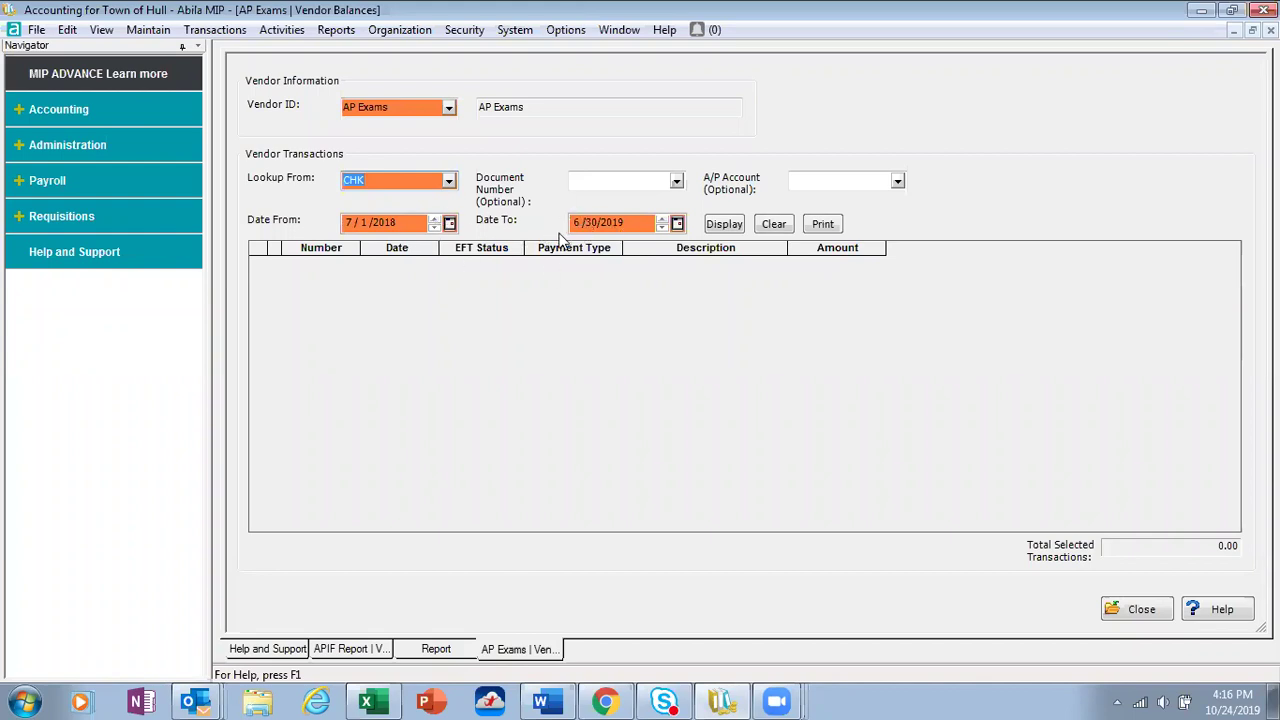
left_click(724, 224)
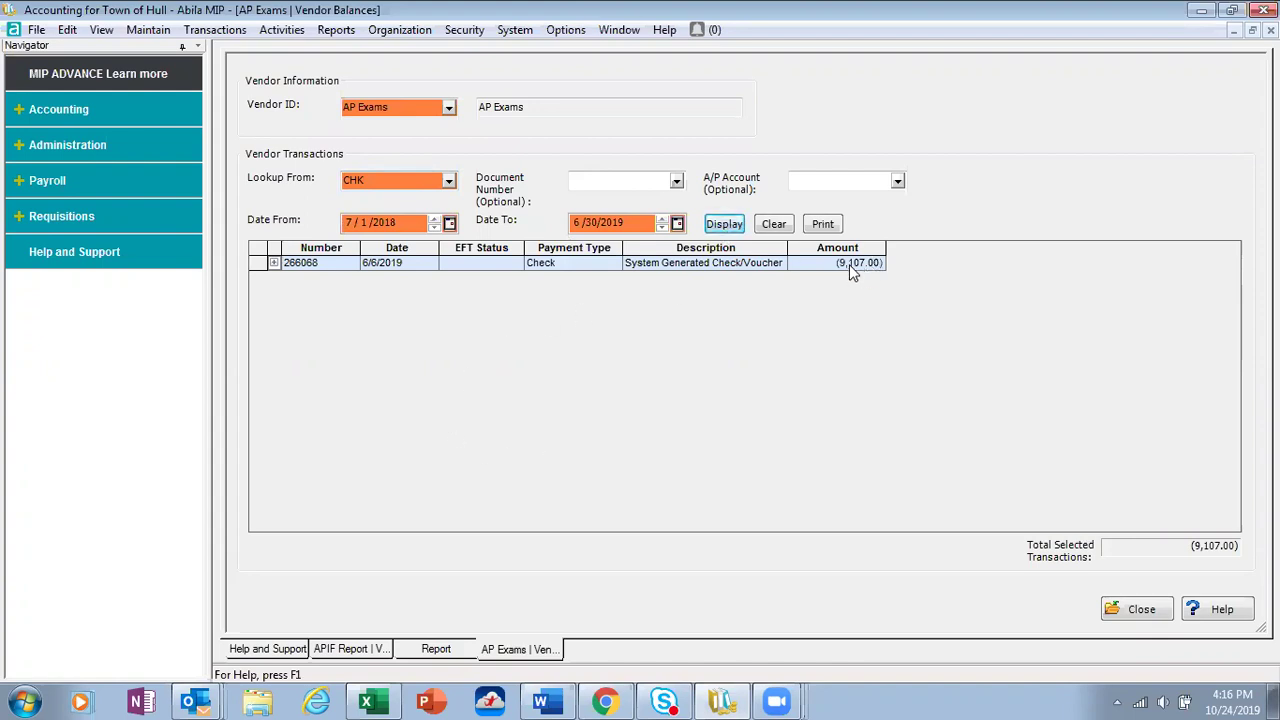
Step: Expand the AP Exams check and its APS transaction to inspect the fund and account lines, then close Vendor Balances
left_click(273, 263)
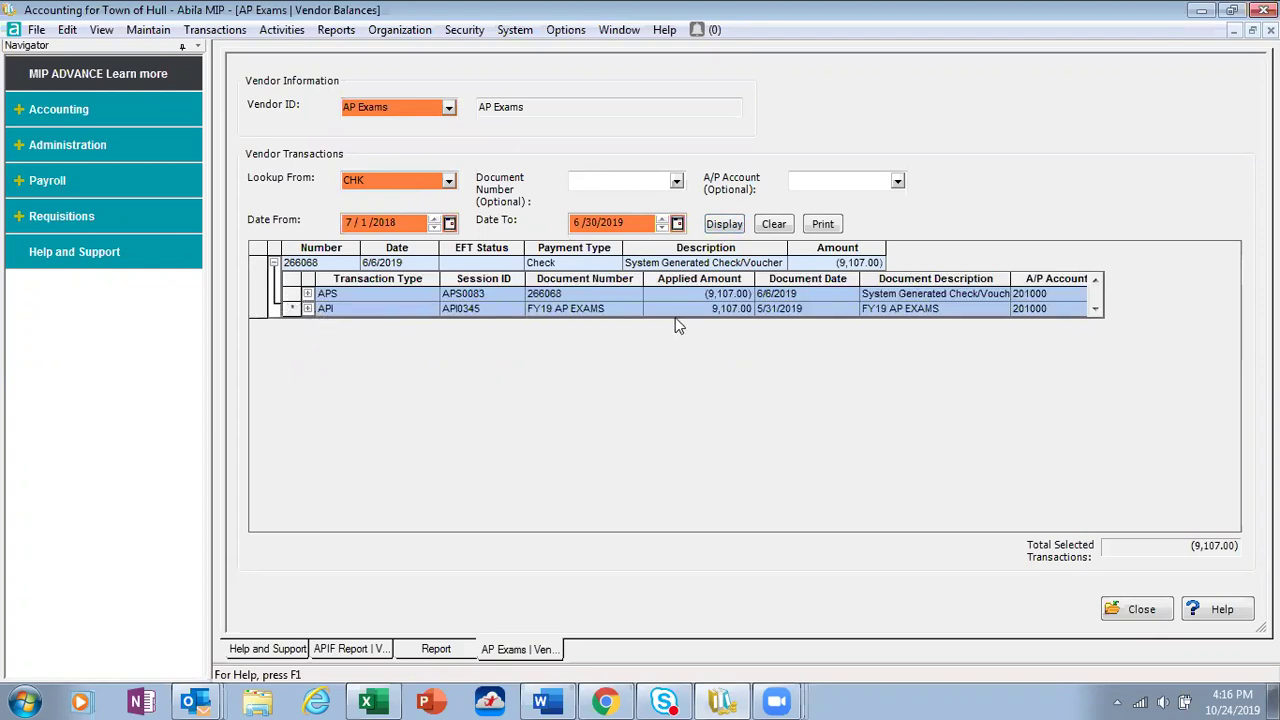
left_click(307, 294)
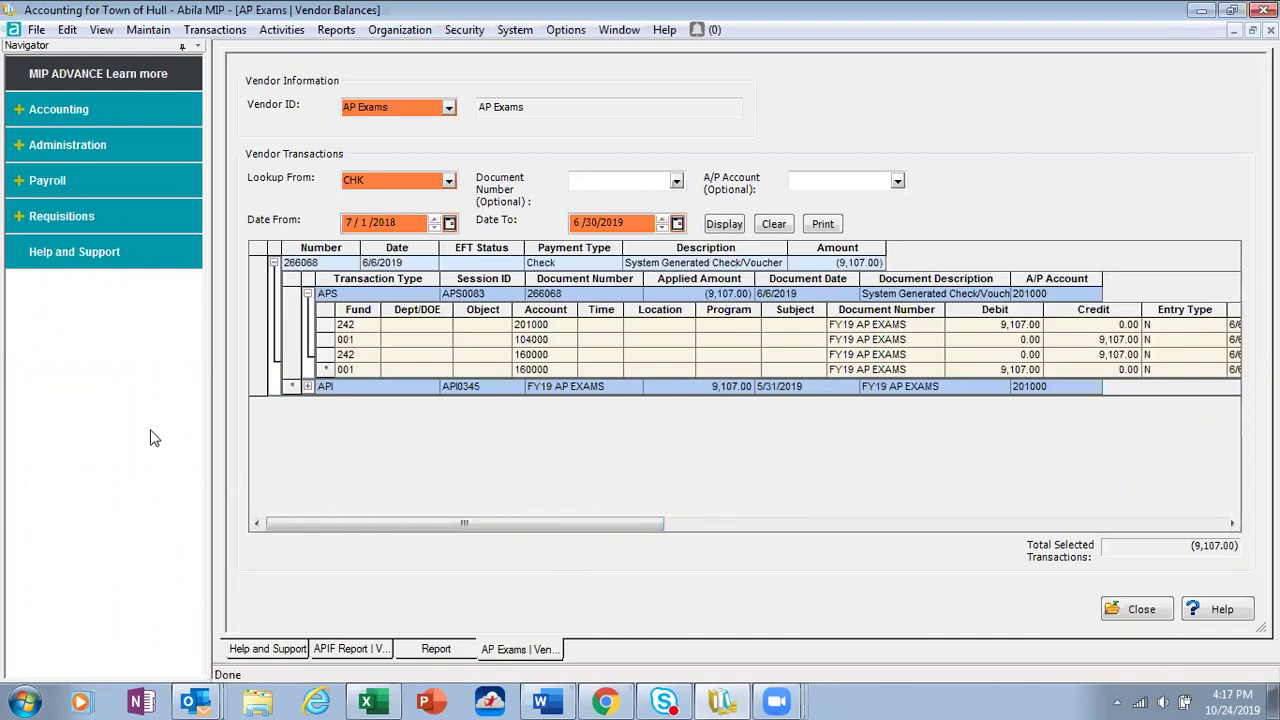
left_click(1143, 609)
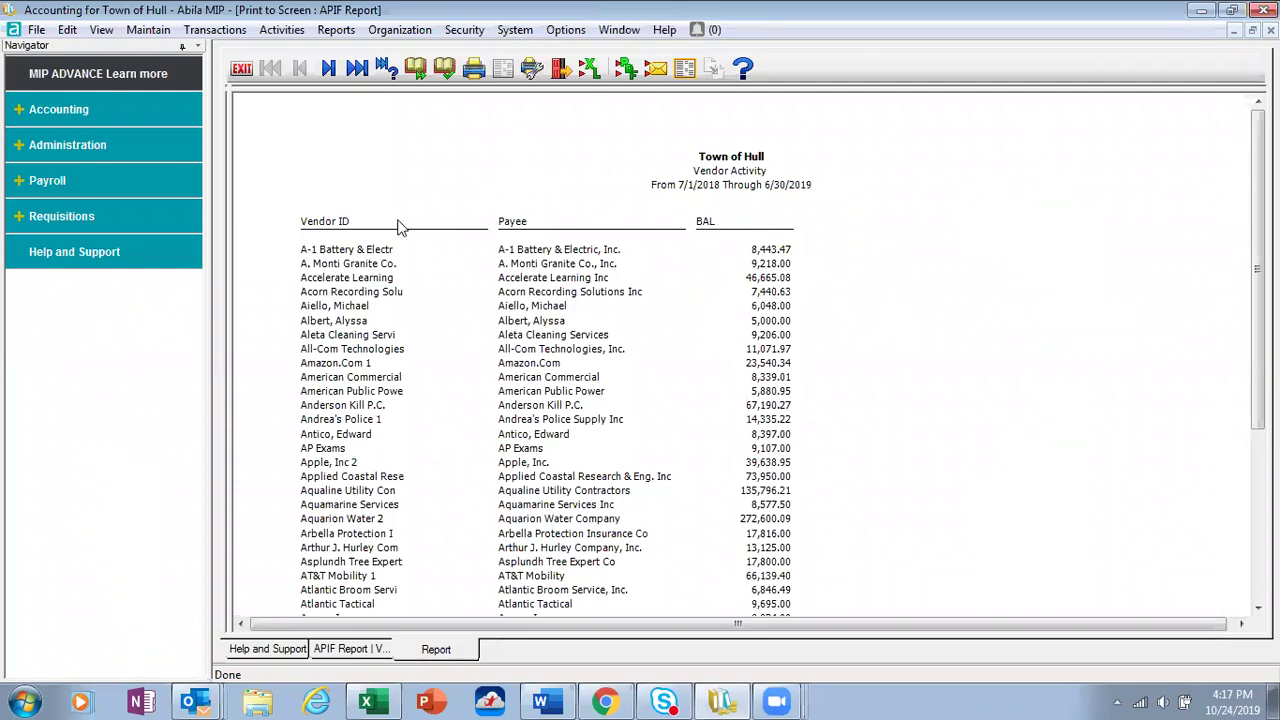
Step: Close the report preview, start closing the APIF Report, and cancel at the save prompt to keep it open
left_click(243, 70)
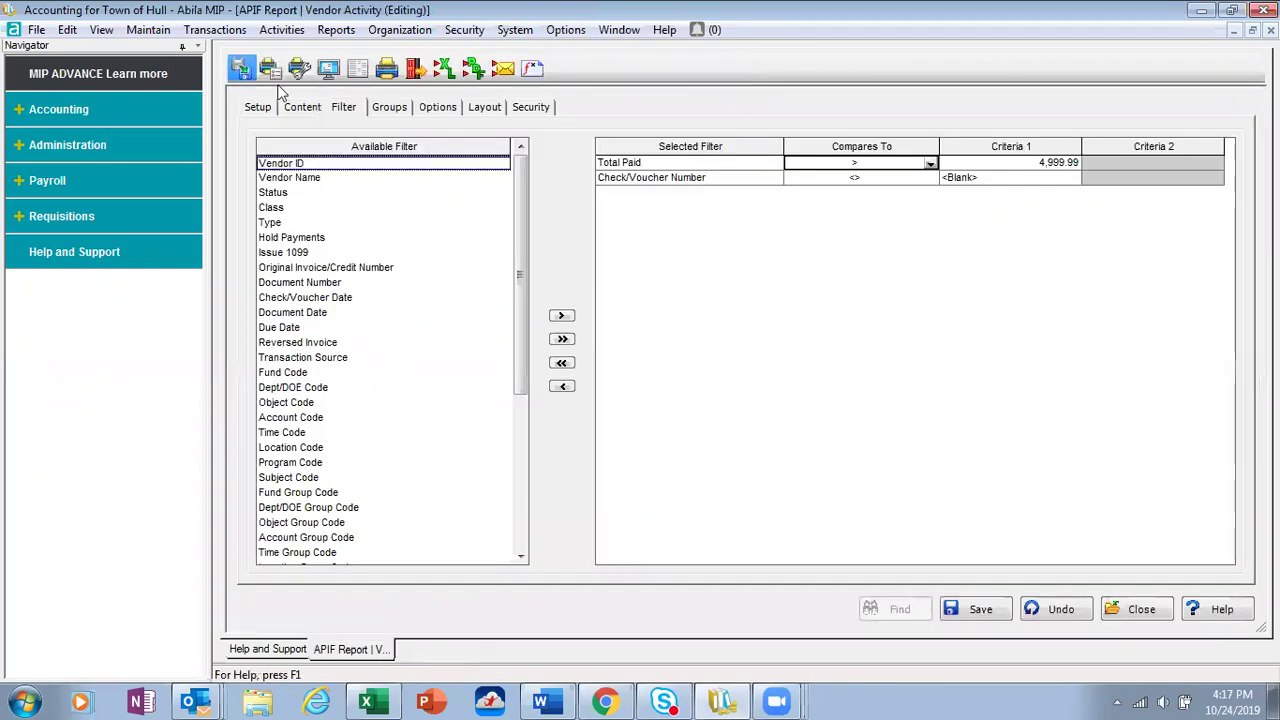
left_click(1134, 613)
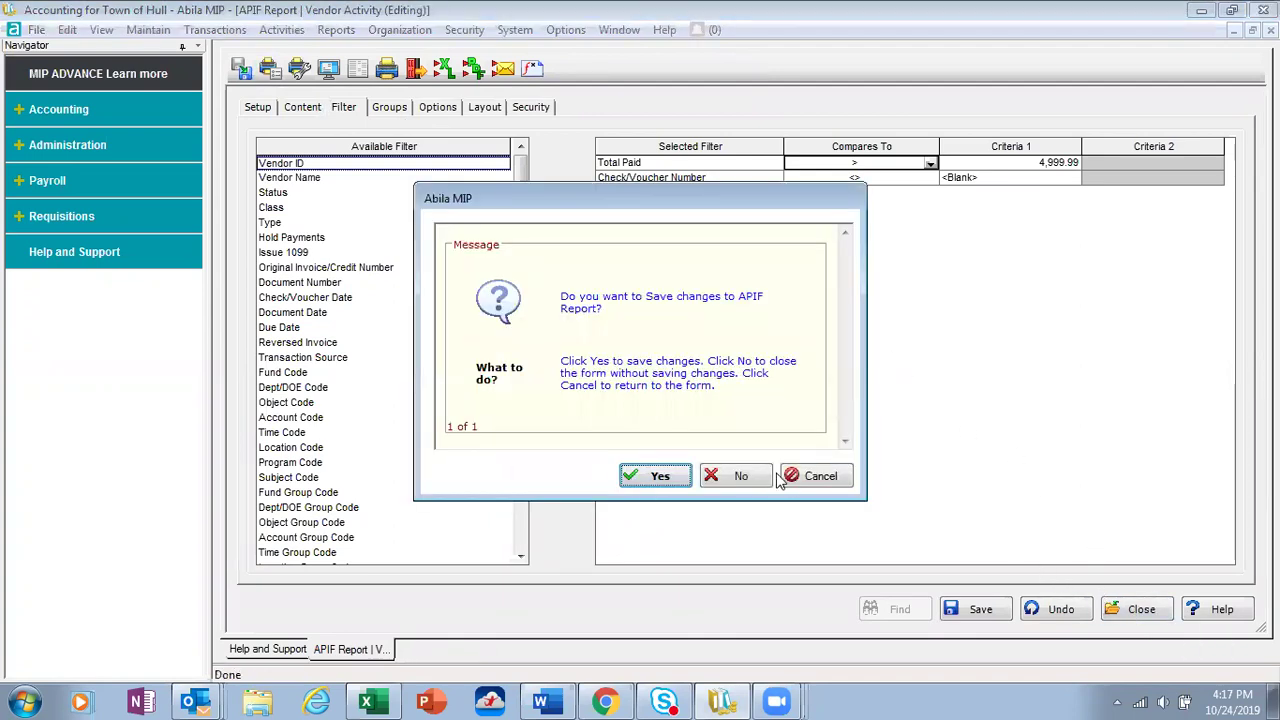
left_click(815, 476)
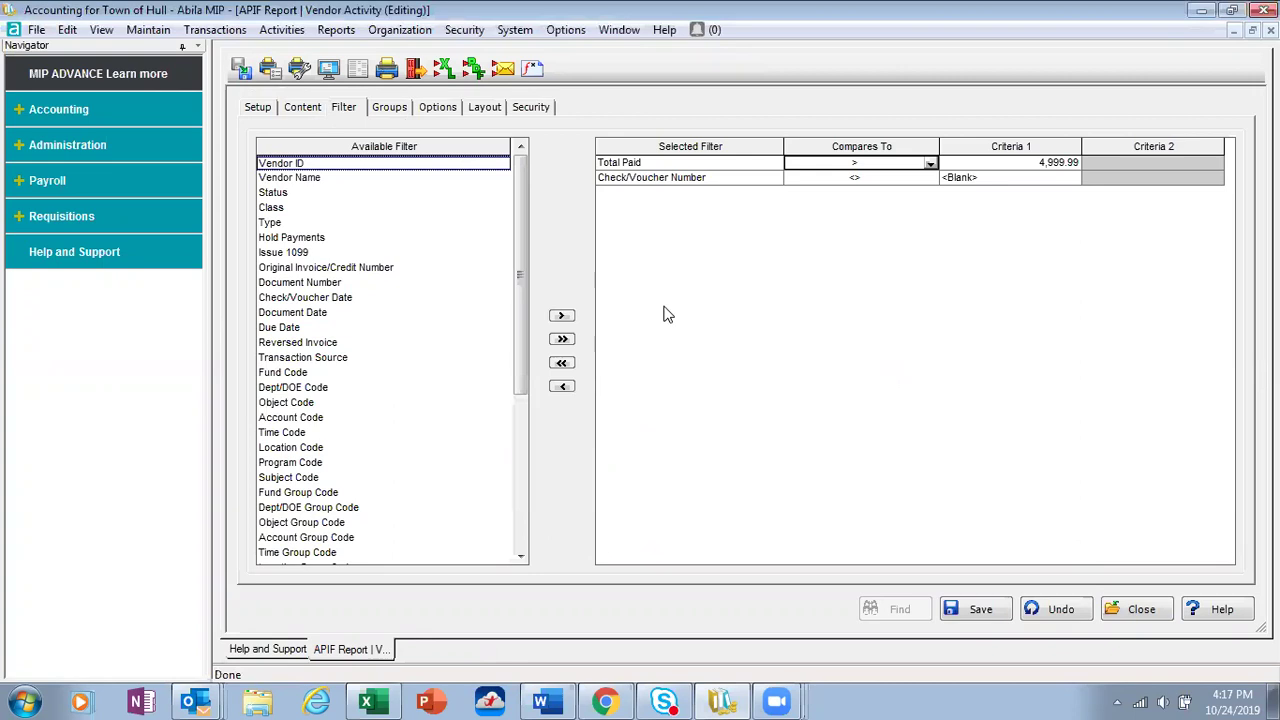